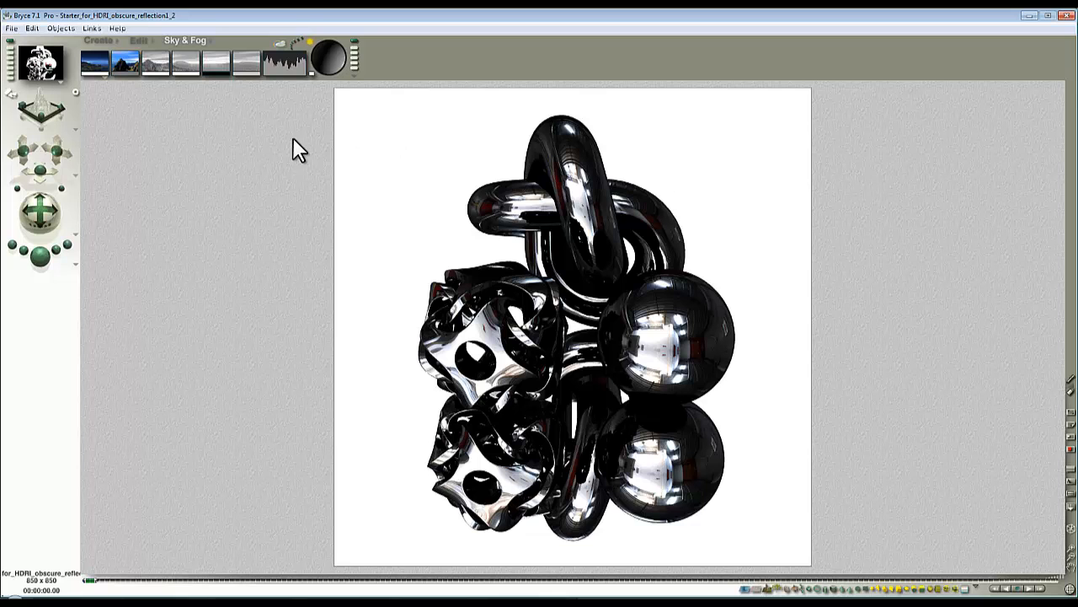
Step: Open the sky's image-based lighting settings, set HDRI Effect to 0 and set the light Intensity to 10
click(279, 44)
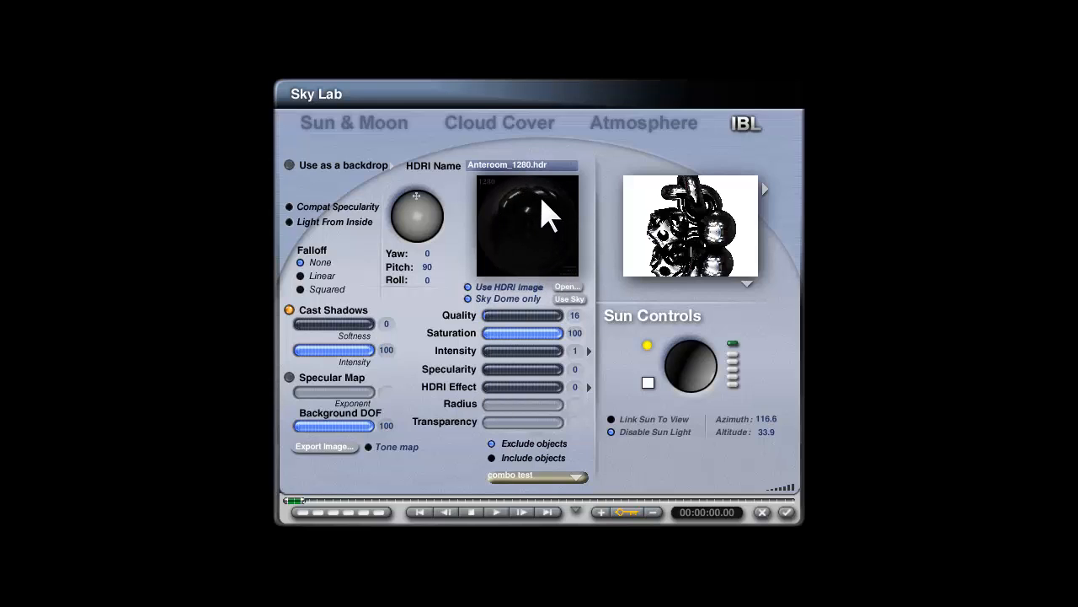
drag(490, 348, 491, 349)
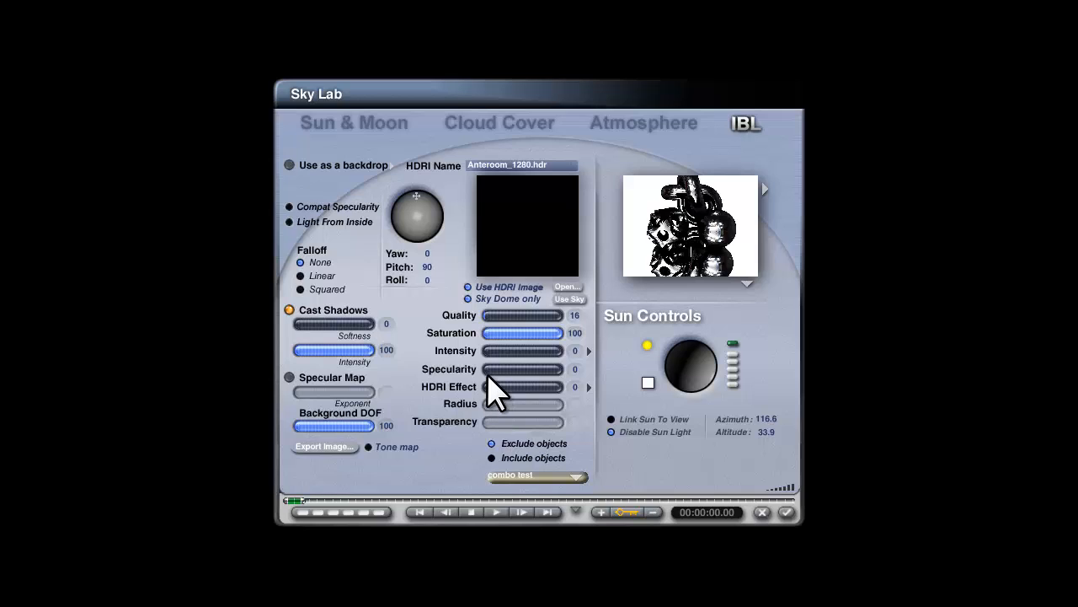
drag(488, 390, 523, 381)
click(574, 386)
text(0)
key(Return)
click(574, 352)
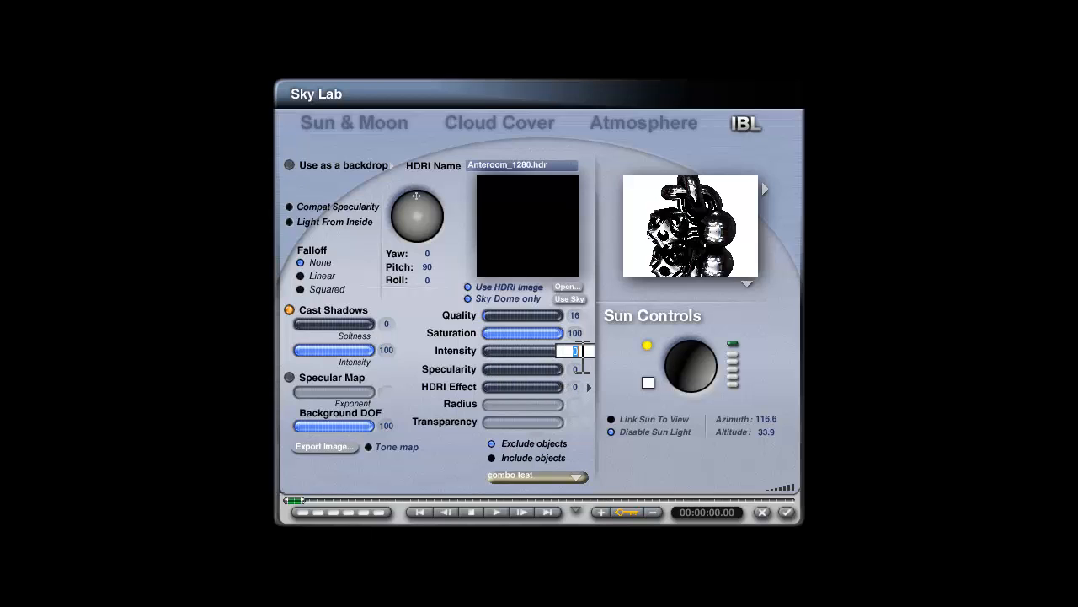
text(10)
key(Return)
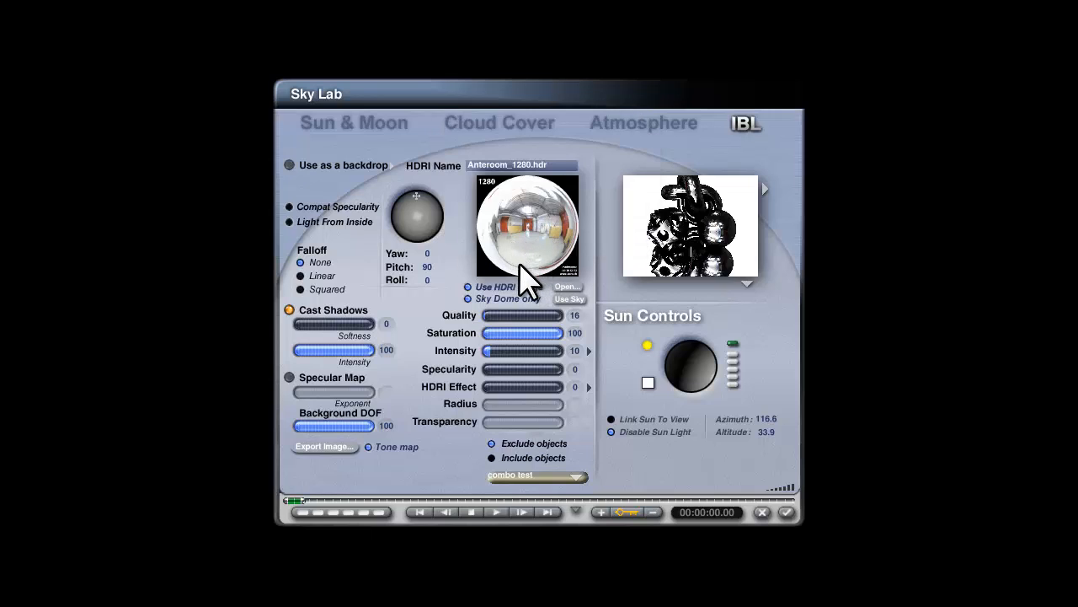
Step: Export the tone-mapped HDRI image as a spherical 24-bit bitmap named SMTM
click(347, 446)
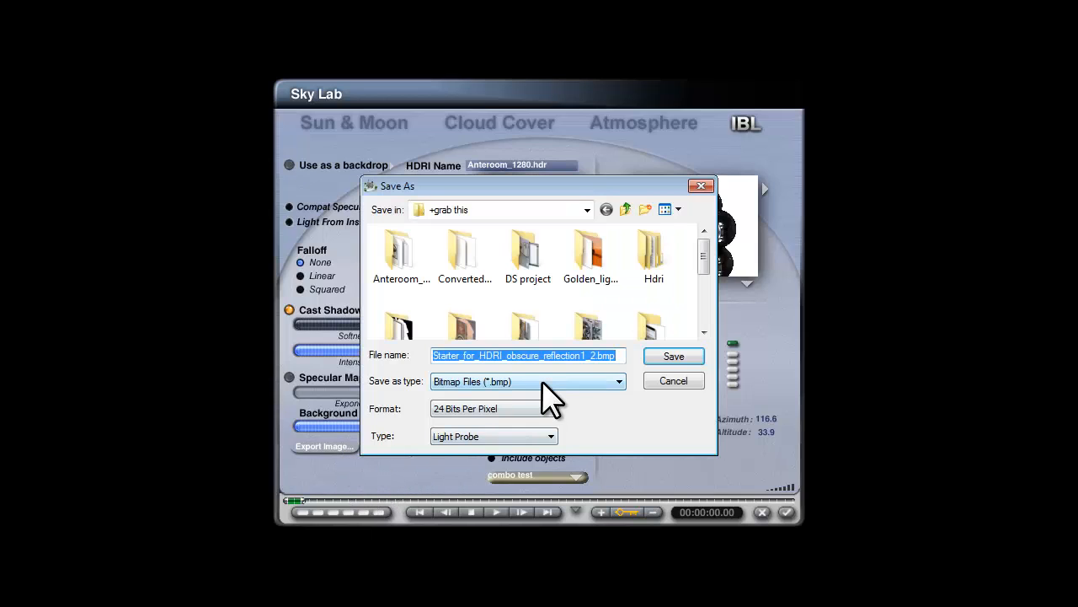
text(SMTM)
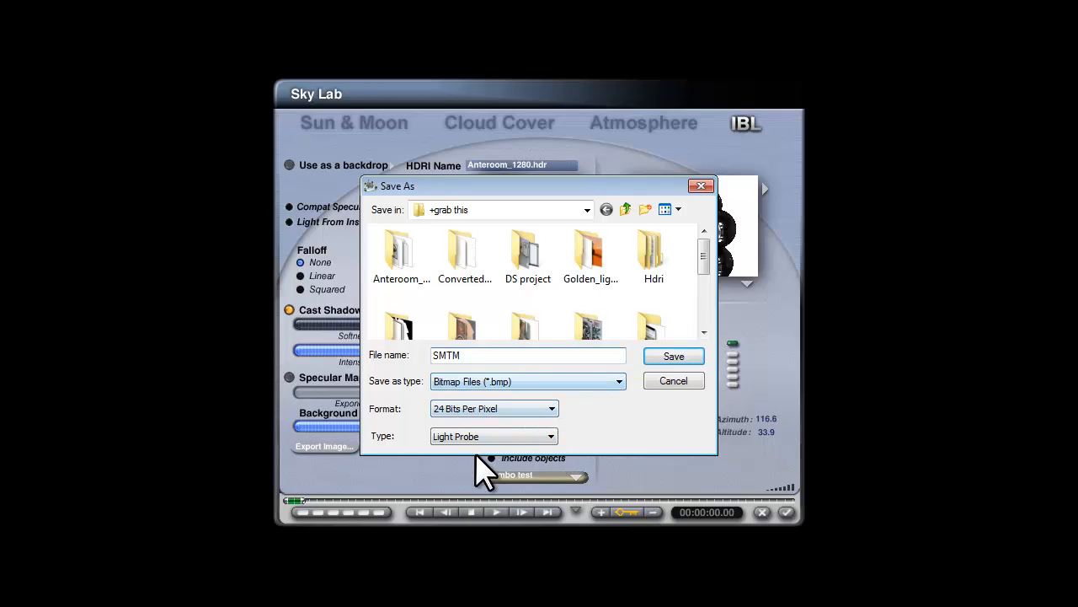
click(504, 438)
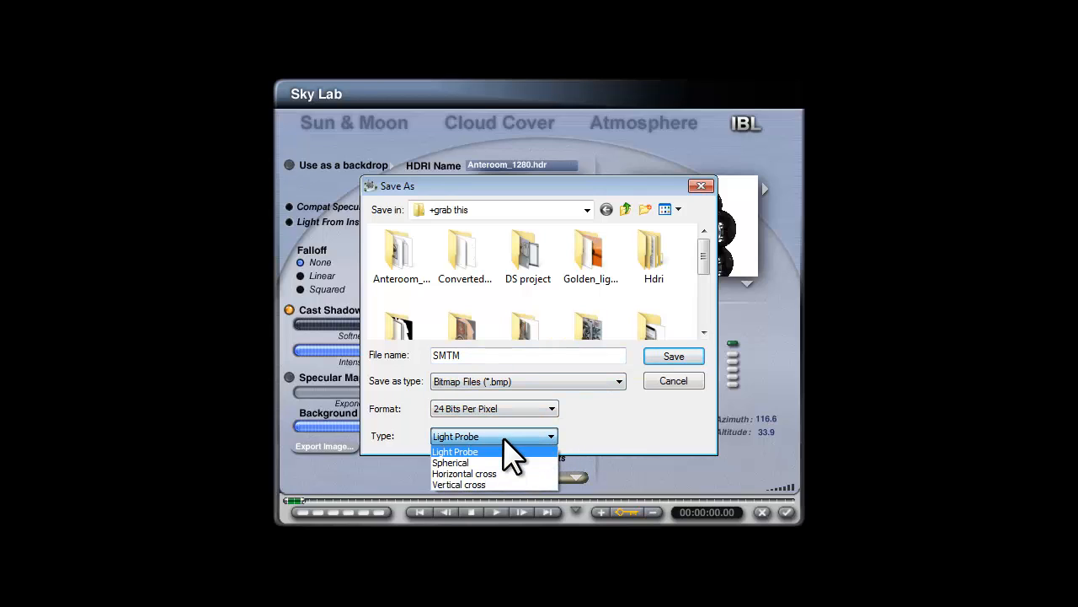
click(513, 463)
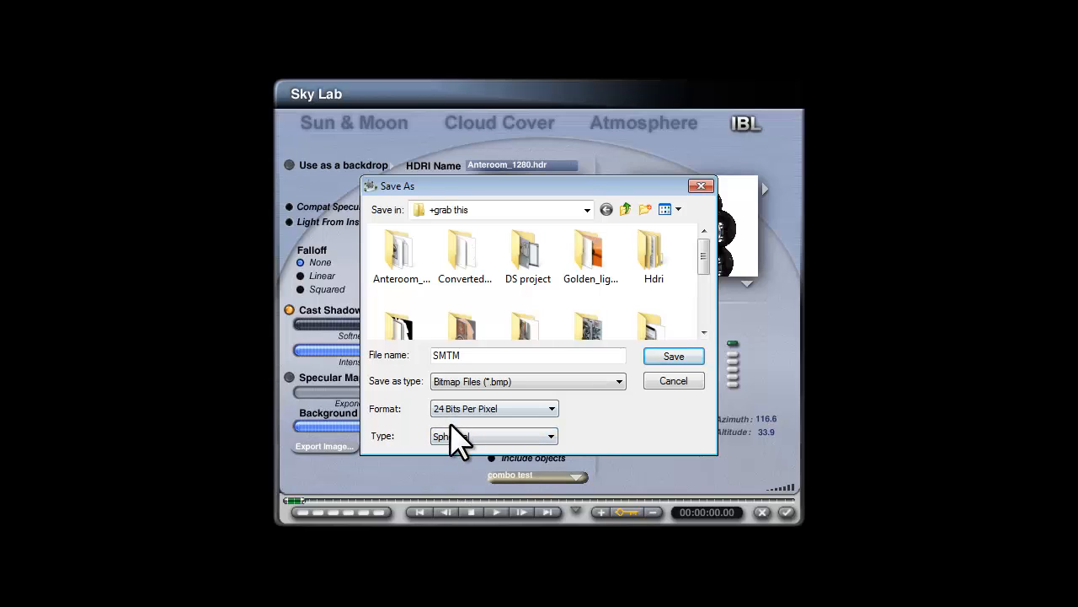
click(674, 357)
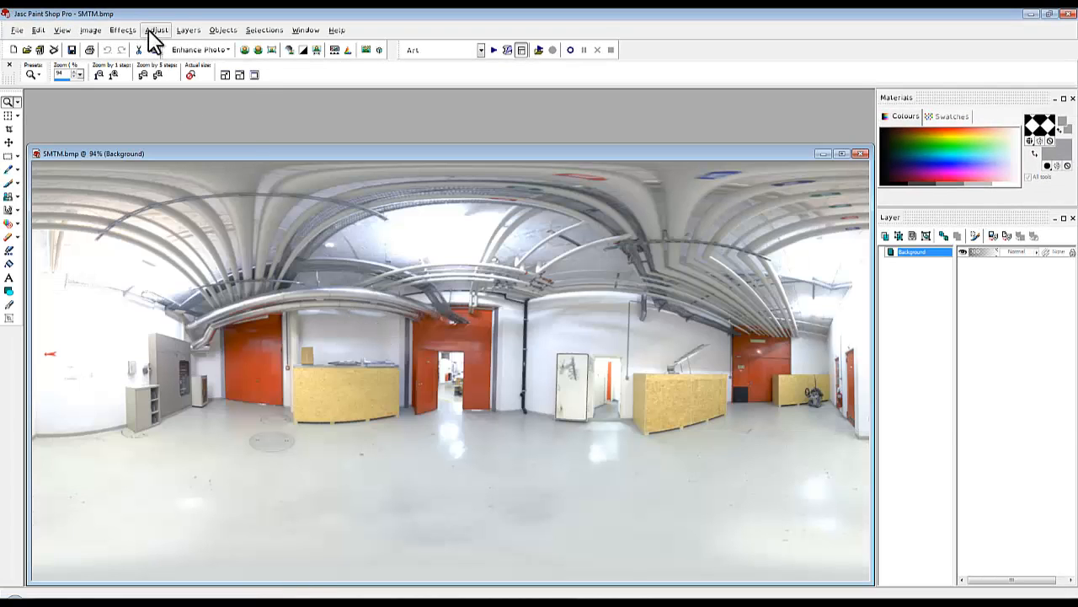
Step: In Paint Shop Pro, turn SMTM.bmp into a negative image and save it over the original bitmap
click(156, 30)
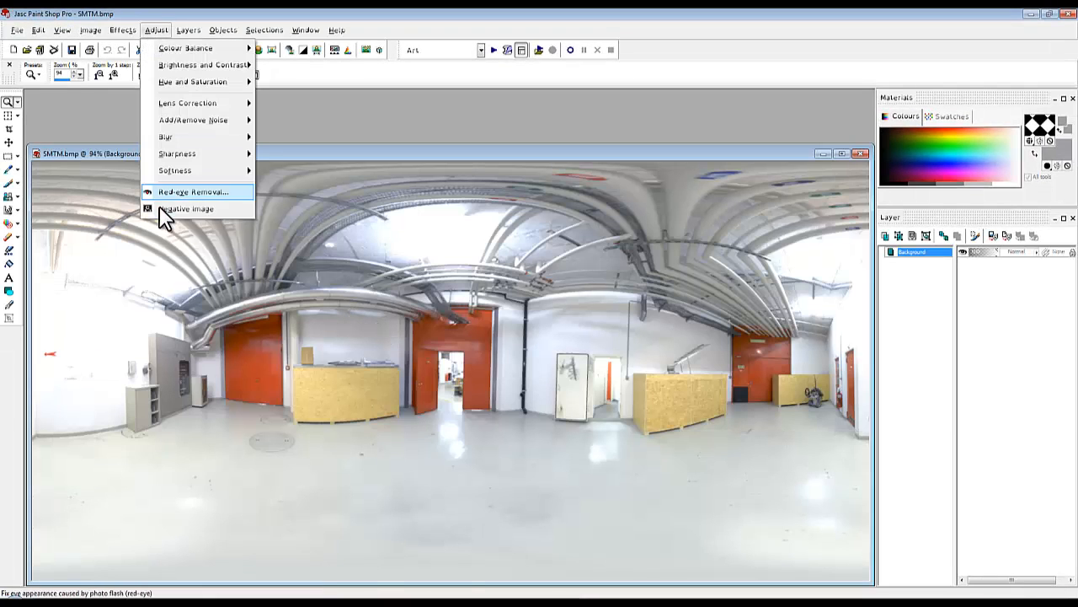
click(190, 210)
click(16, 31)
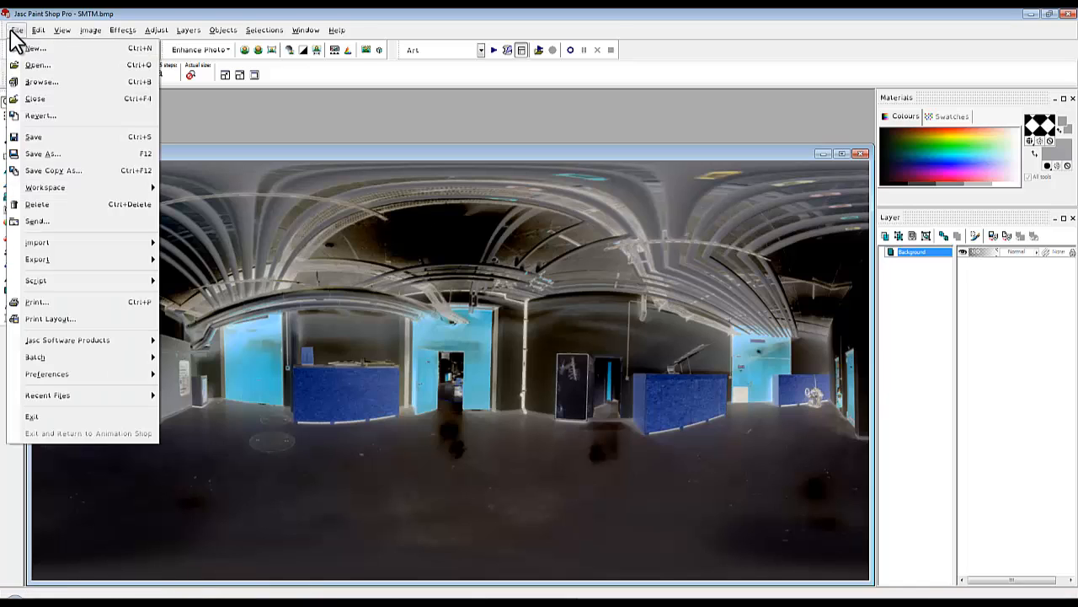
click(40, 154)
click(531, 371)
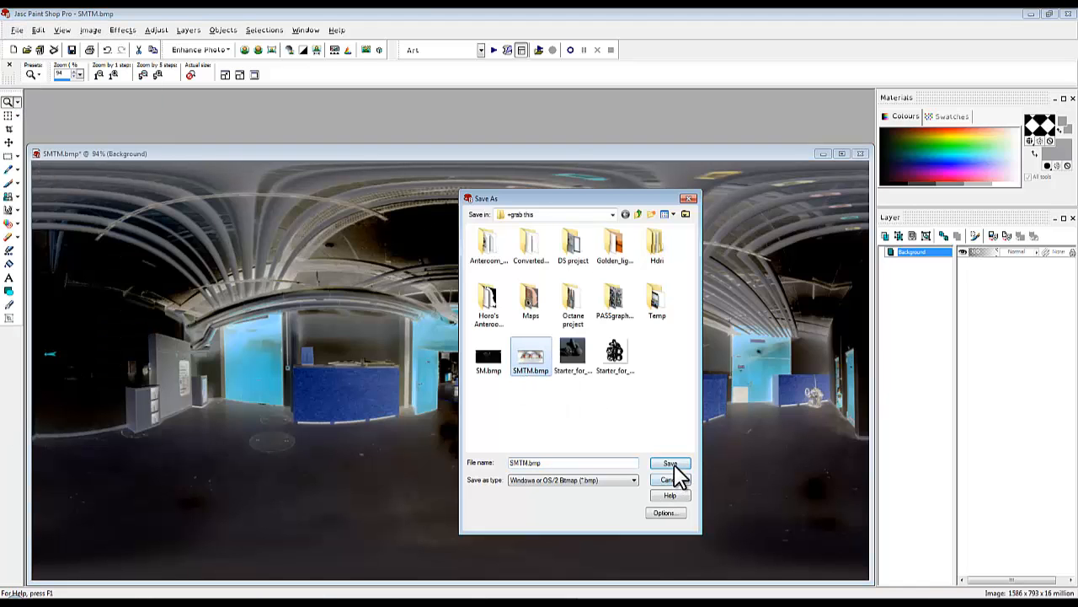
click(672, 464)
click(572, 312)
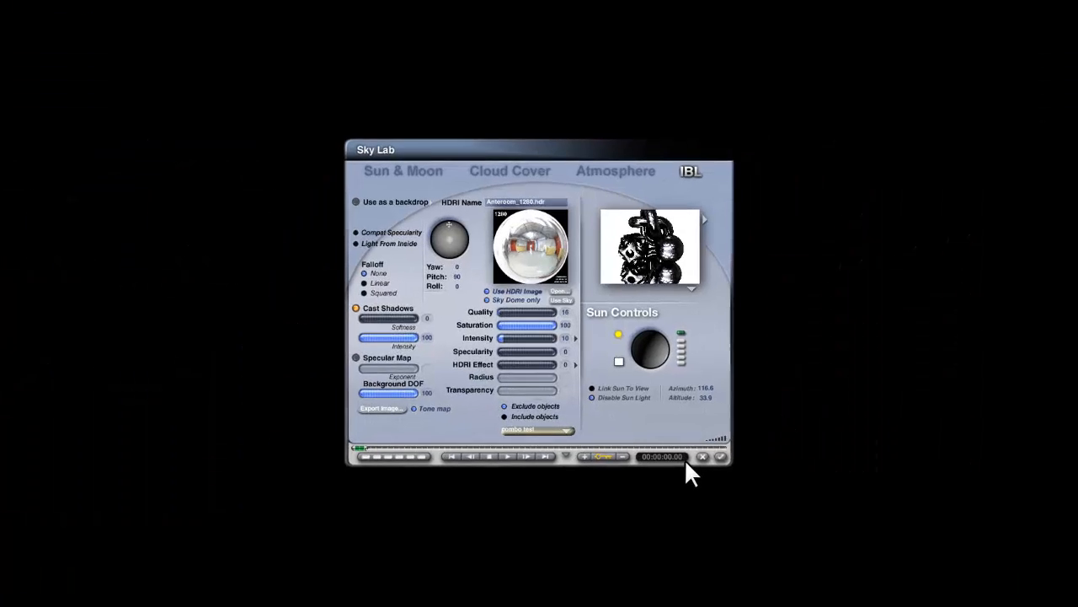
Step: Back in Bryce, replace the HDRI with the sky rendered at resolution 600 and set HDRI Effect to 500
click(570, 300)
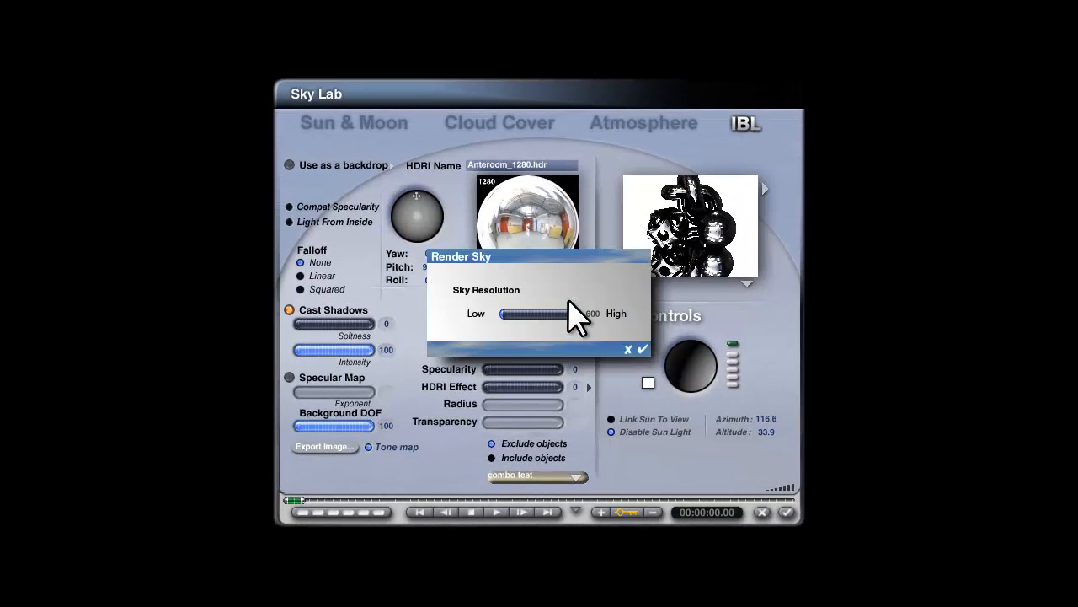
click(640, 350)
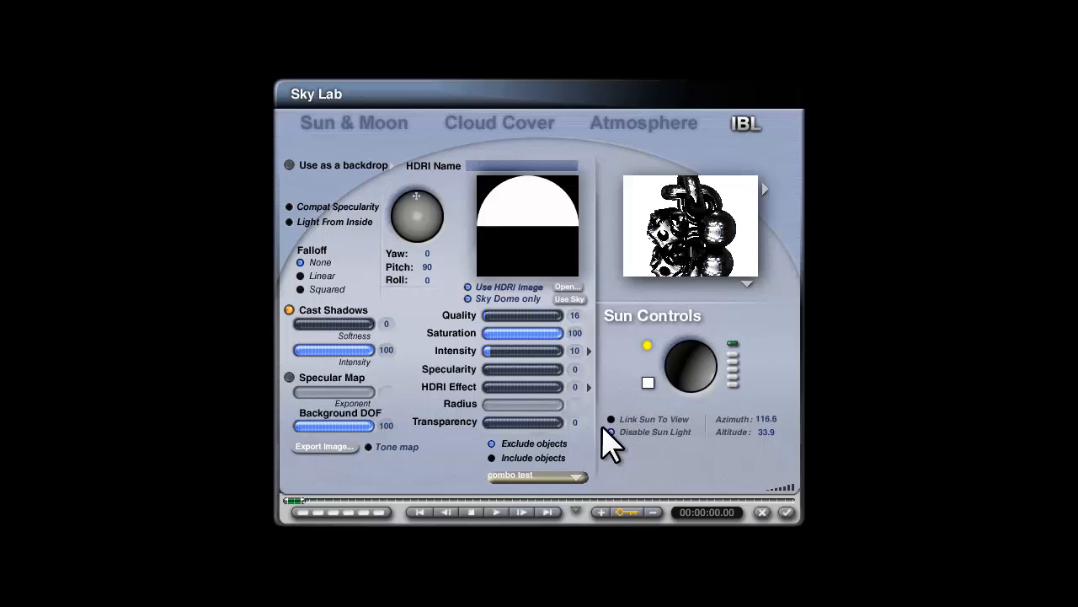
click(588, 387)
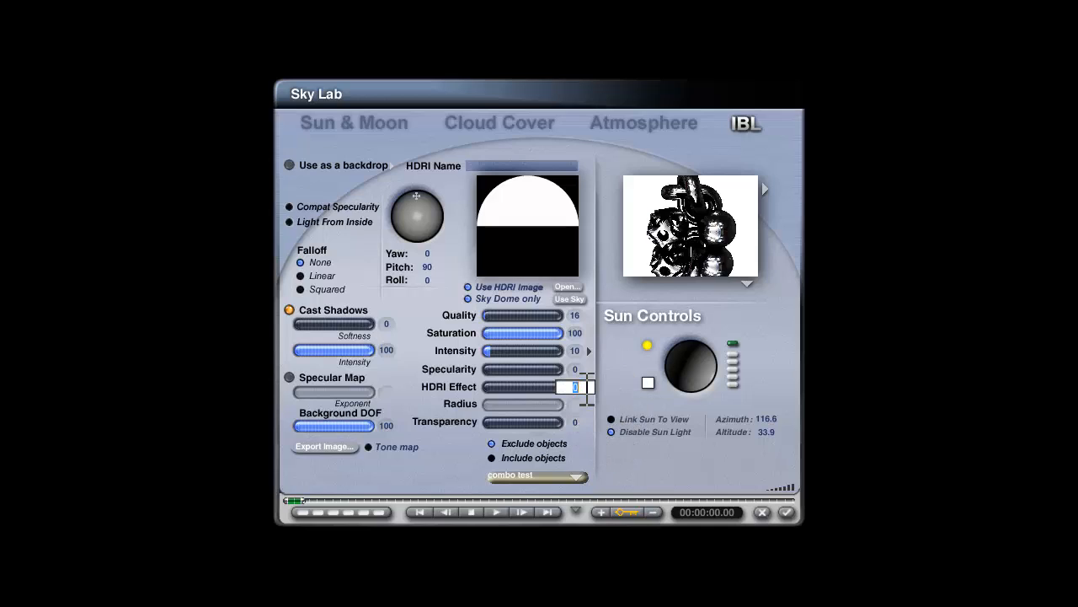
text(500)
key(Return)
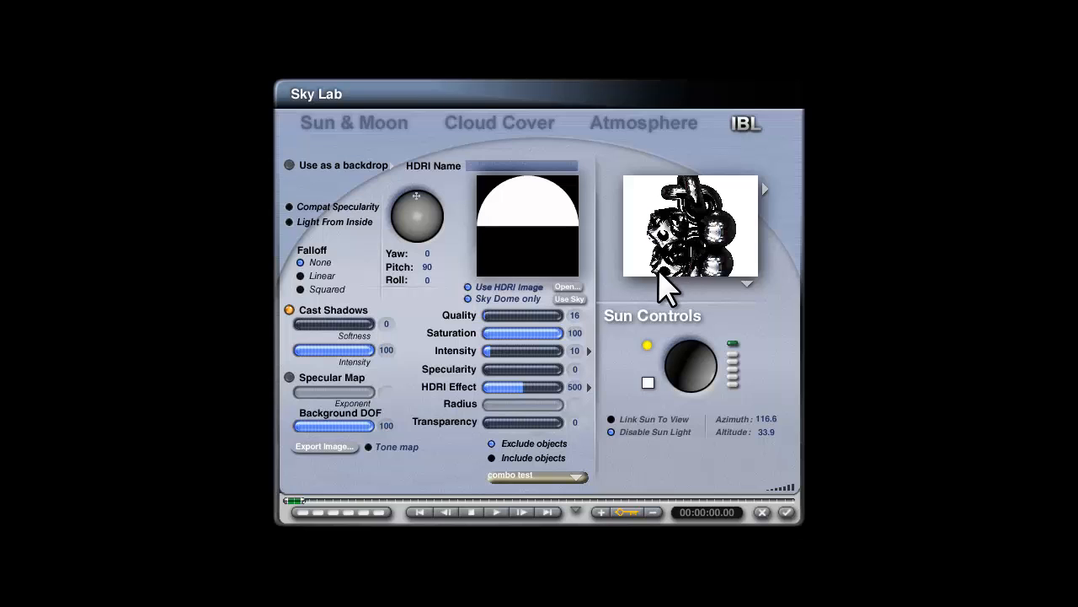
click(786, 511)
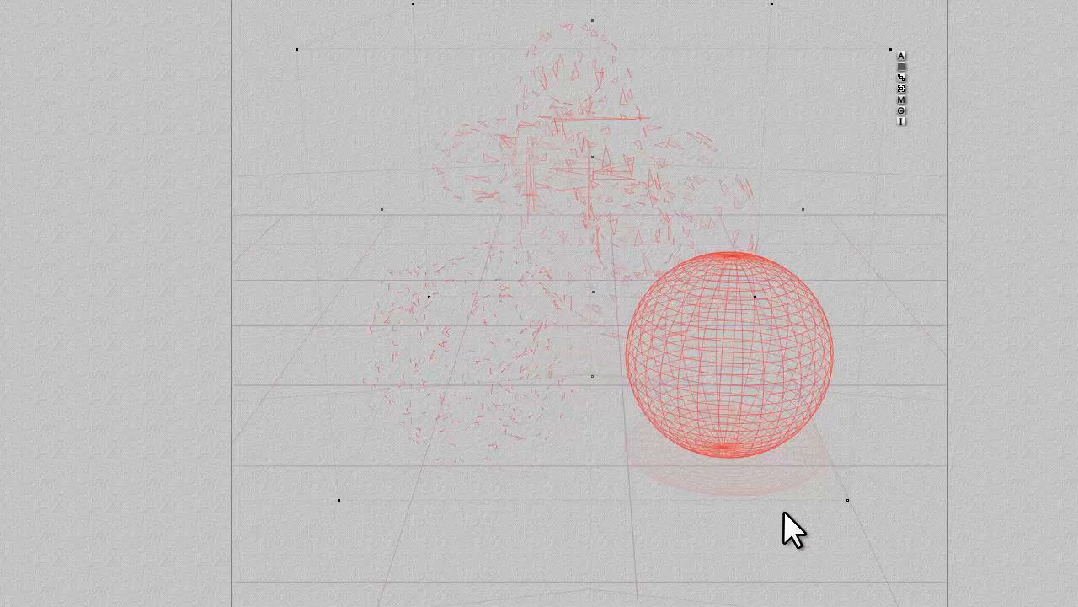
Step: Check the surface values in the selected objects' material and test-render the scene
click(901, 99)
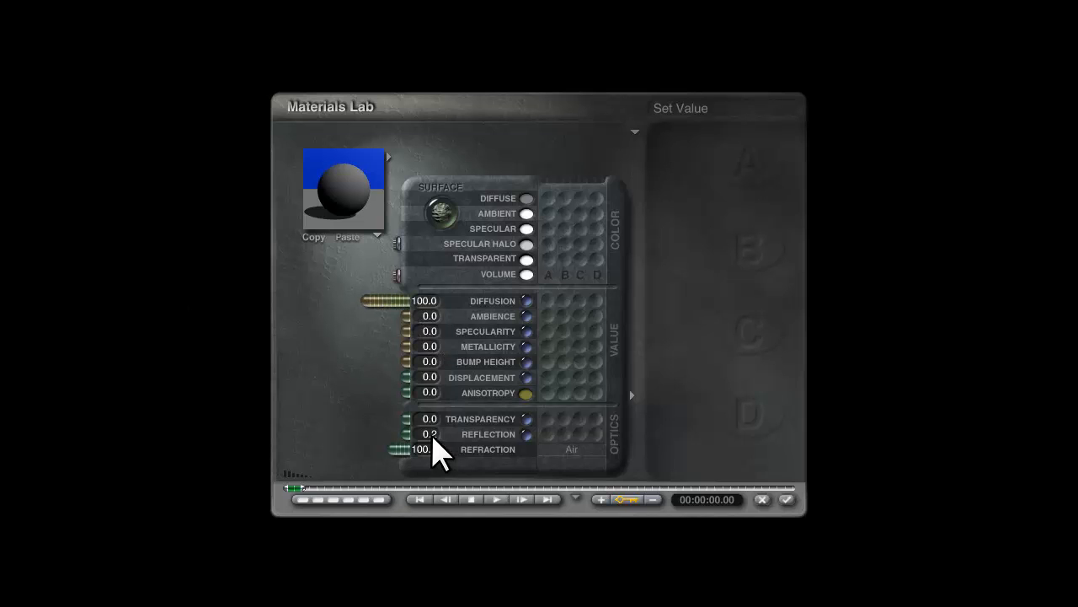
click(786, 501)
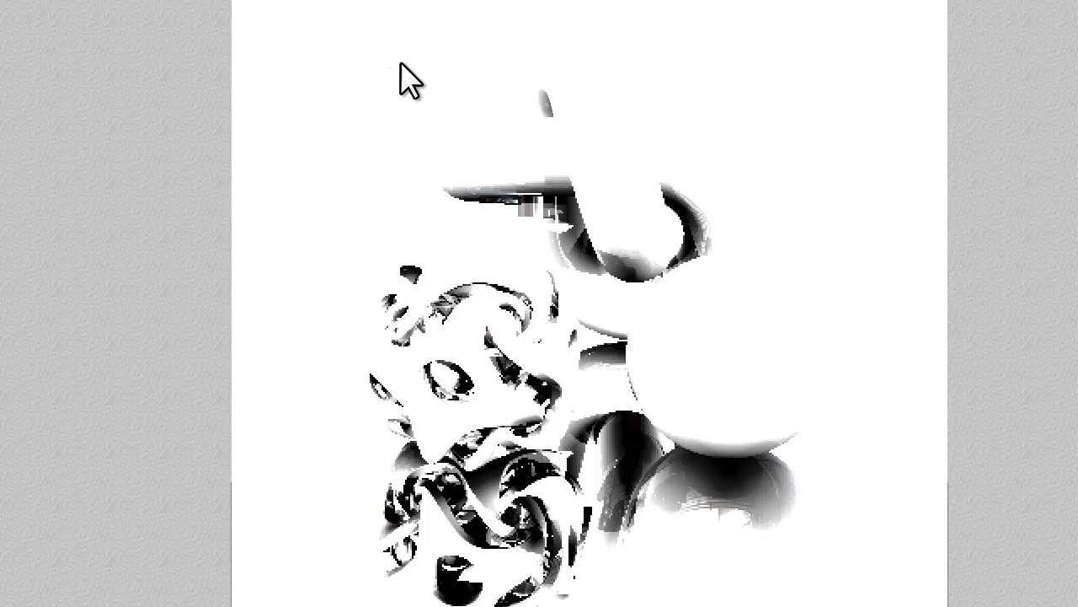
key(Escape)
Step: Select the large surrounding sphere and set its material's transparency to 0, with texture B driving ambience
right_click(478, 40)
click(497, 50)
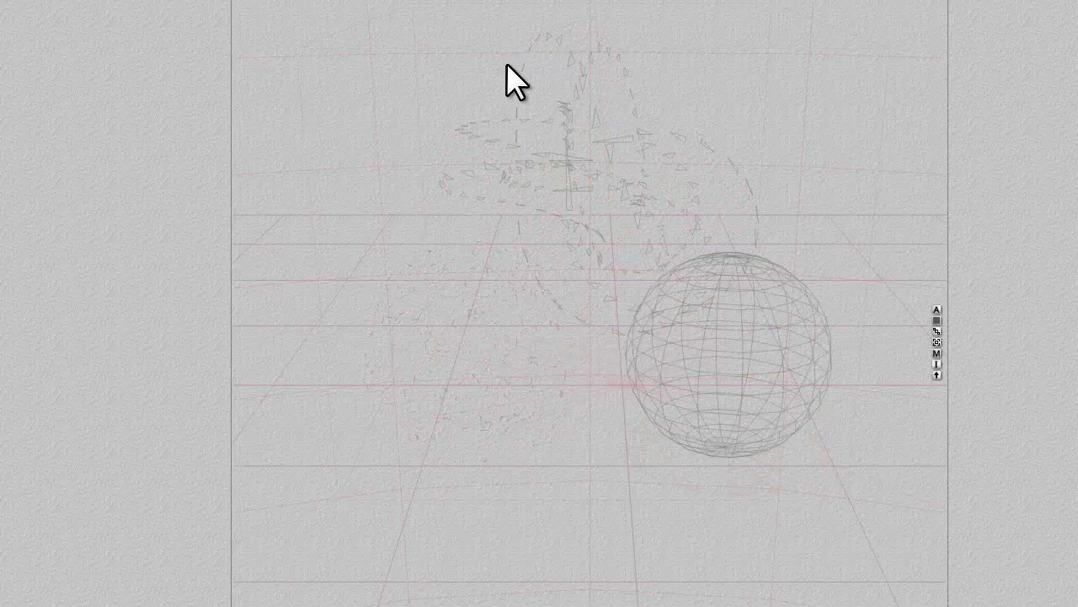
click(936, 354)
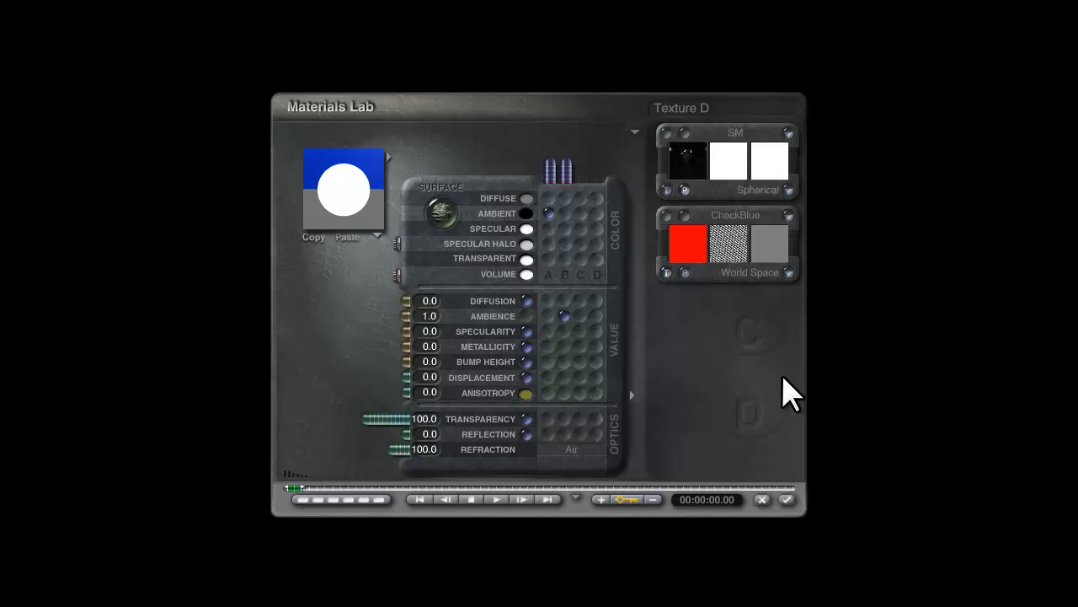
drag(356, 421, 503, 419)
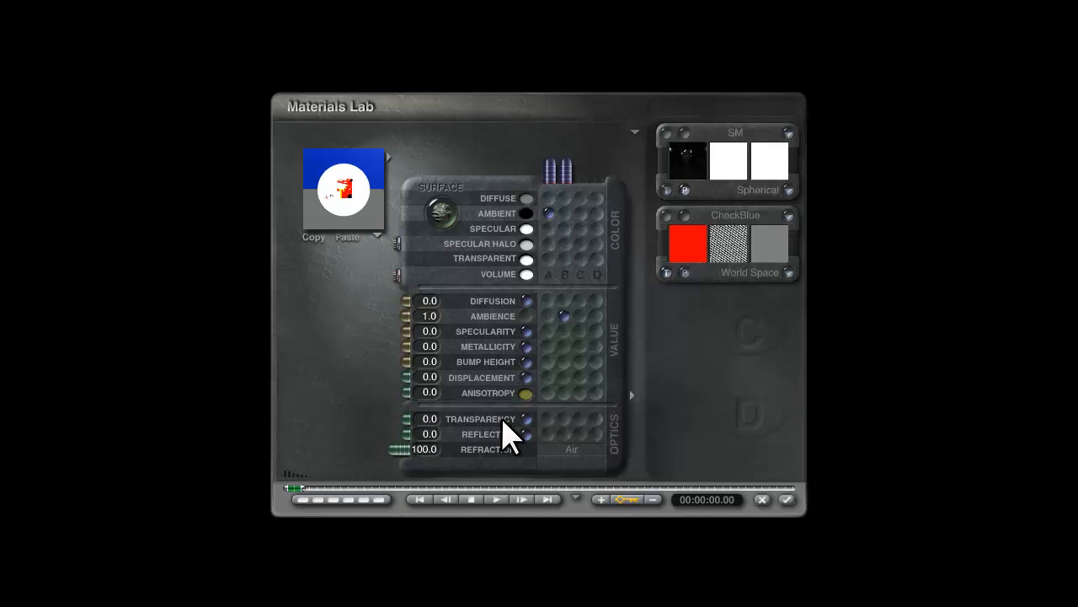
click(564, 316)
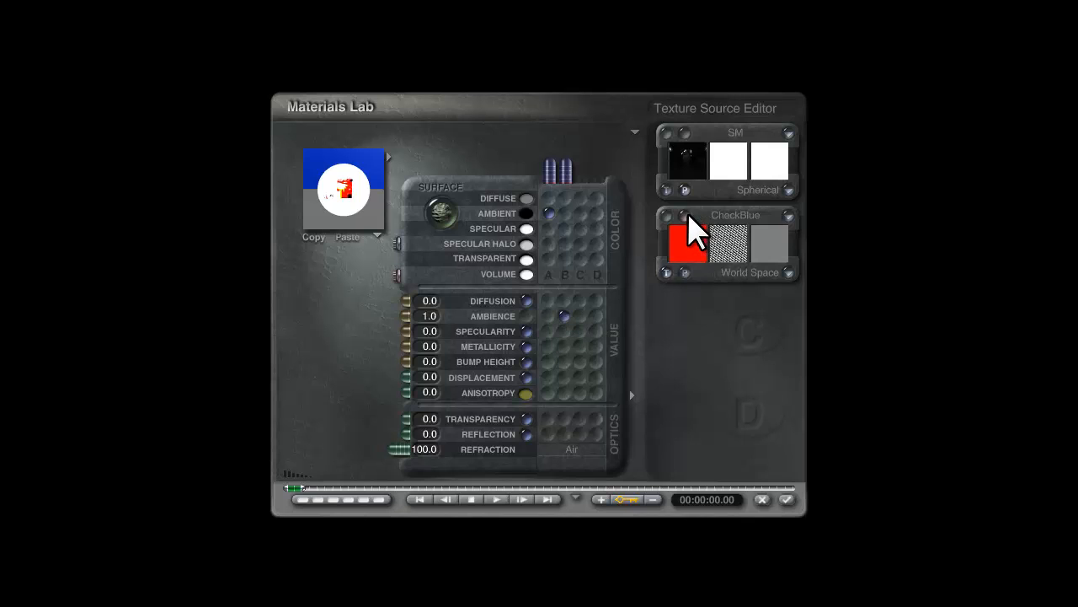
Step: Reduce the CheckBlue texture to component 1 alone, carrying the noise pattern, accept the material and render the scene
click(687, 215)
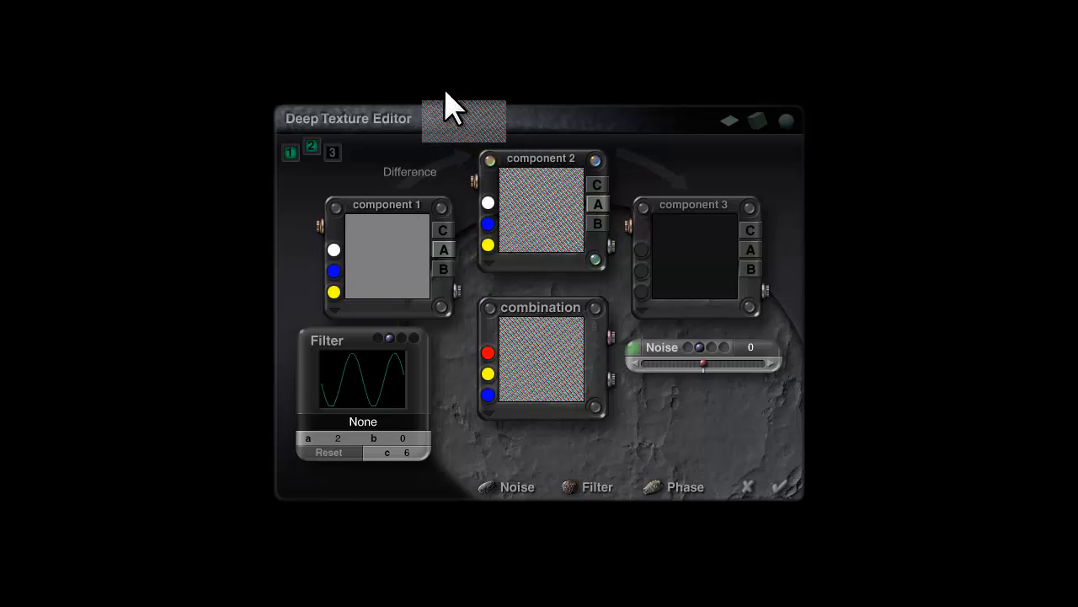
click(291, 154)
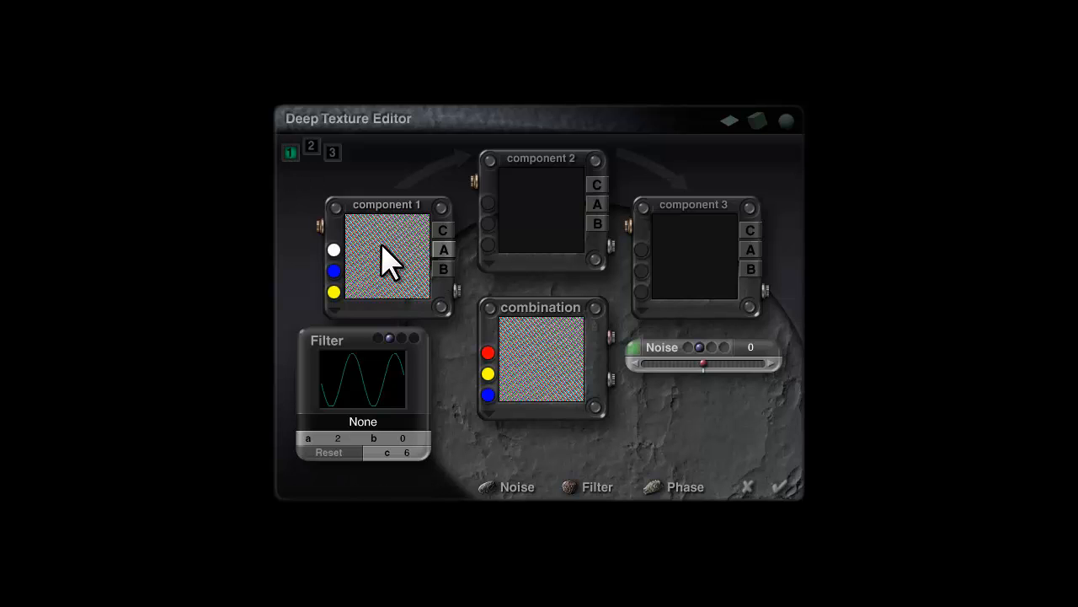
click(789, 490)
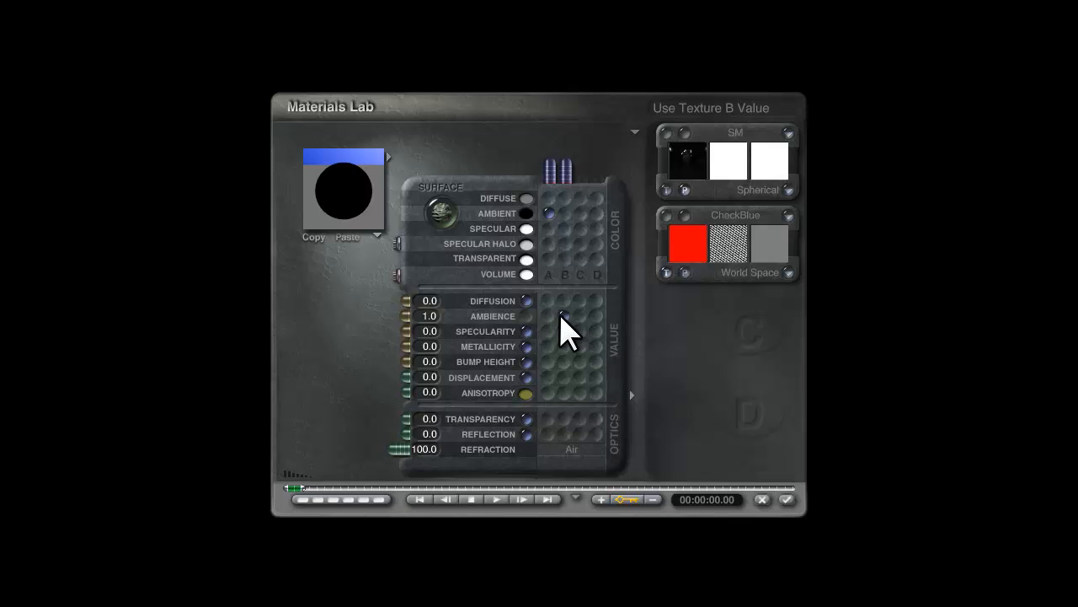
click(786, 499)
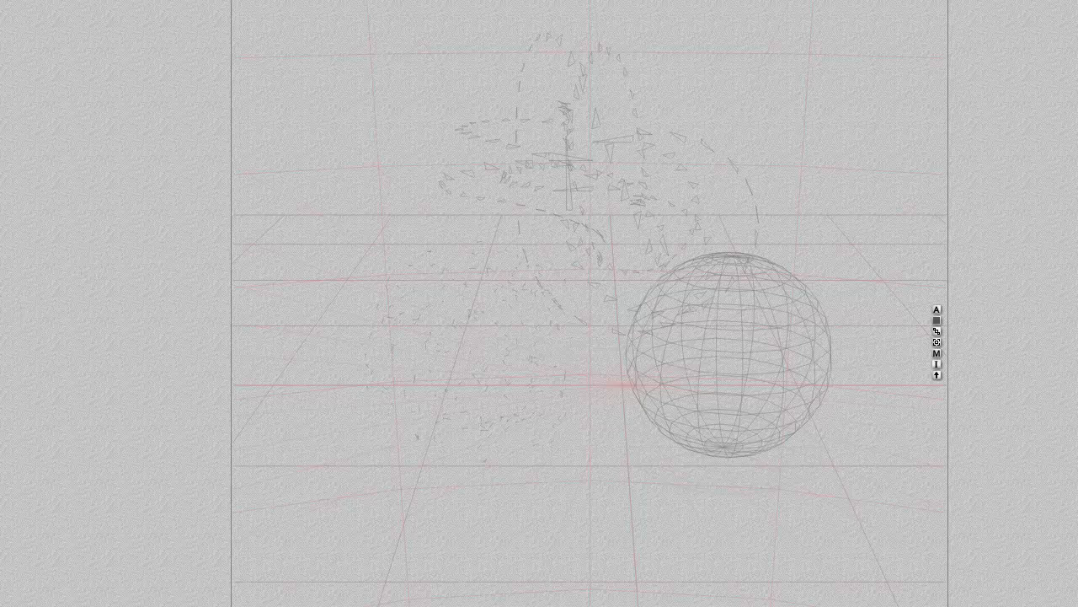
key(ctrl+r)
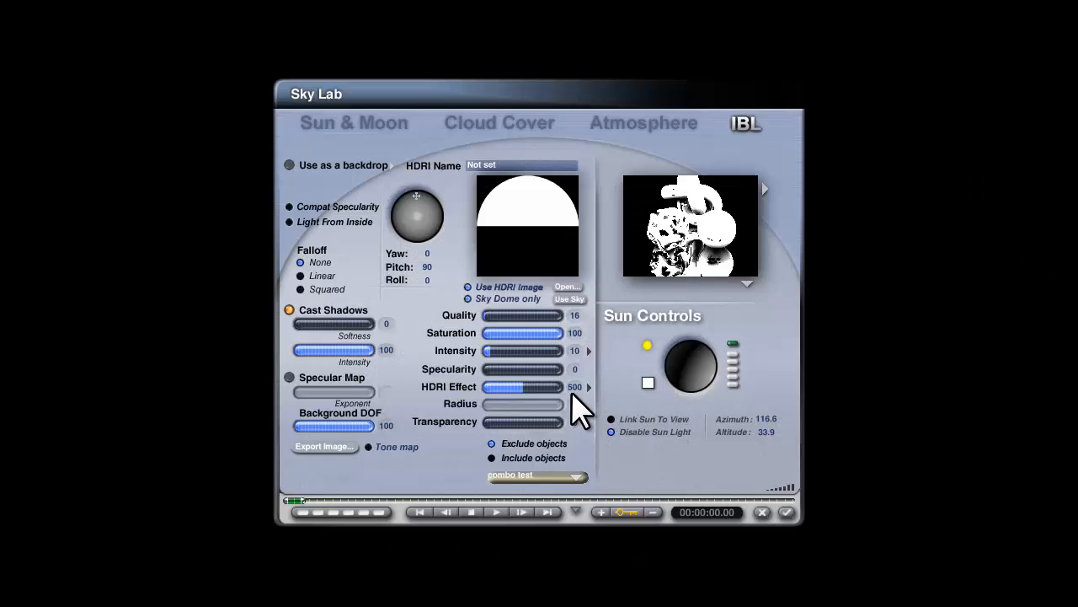
Step: Lower the sky light's HDRI Effect to 200, then to 100, and render the scene
click(575, 387)
text(200)
key(Return)
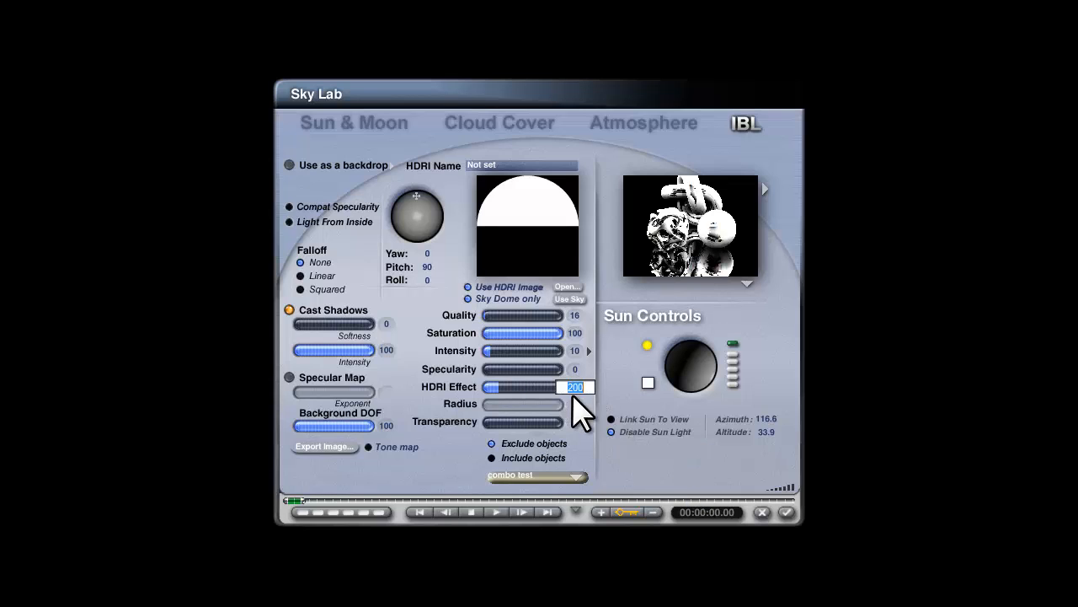
text(100)
key(Return)
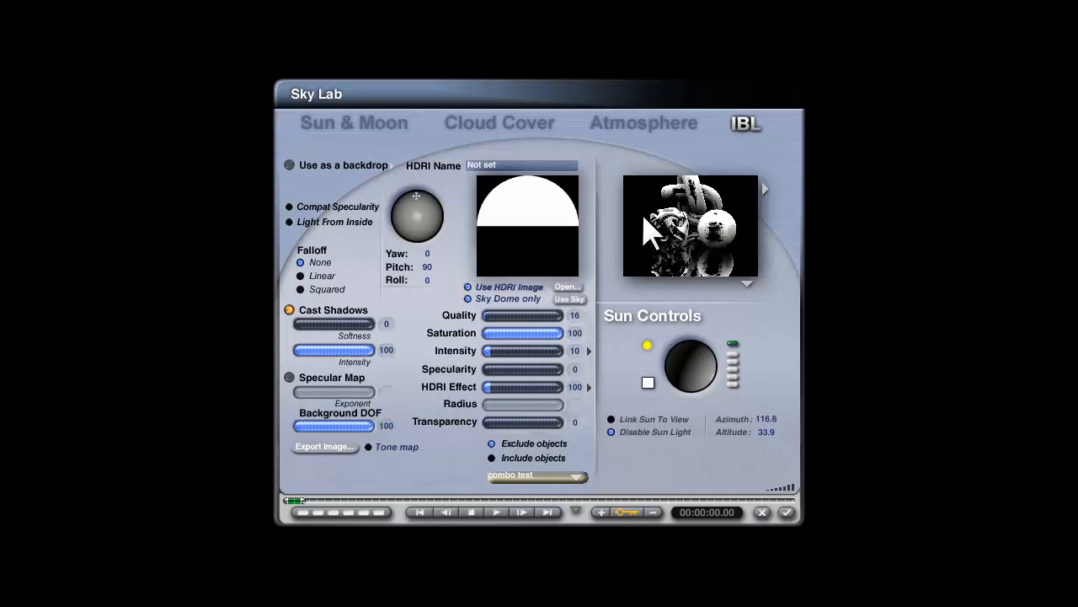
click(786, 512)
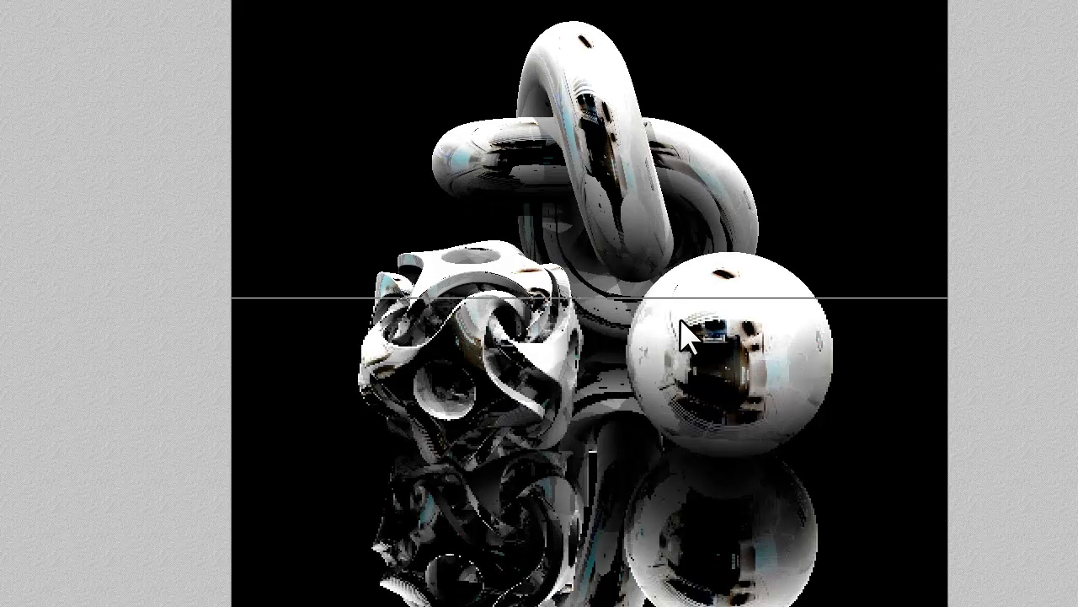
Step: Load SMTM.bmp as the picture for texture A in the surrounding sphere's material and accept the material
click(710, 360)
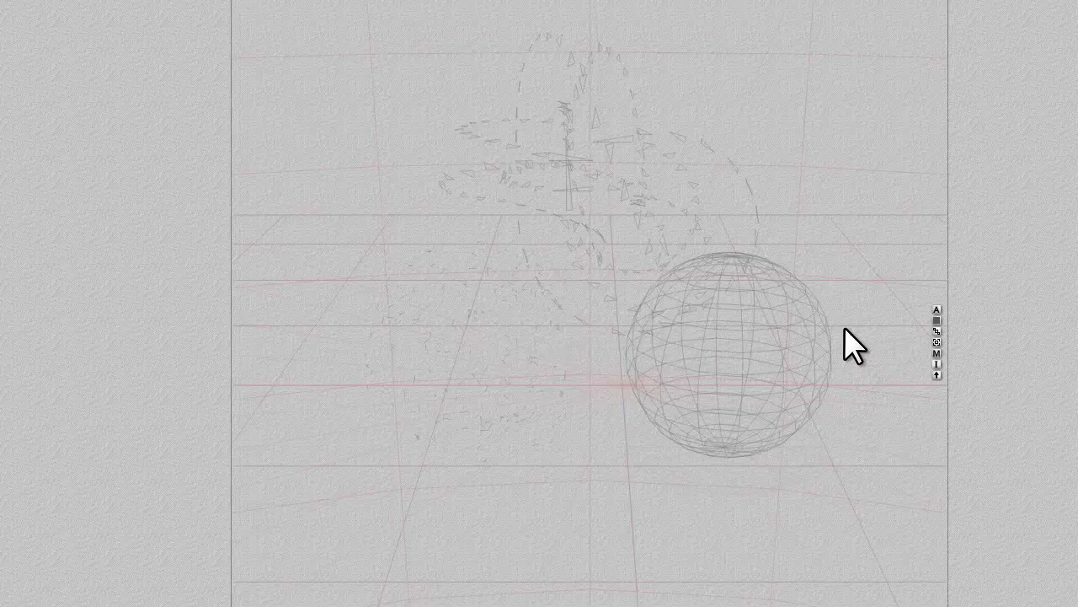
click(936, 353)
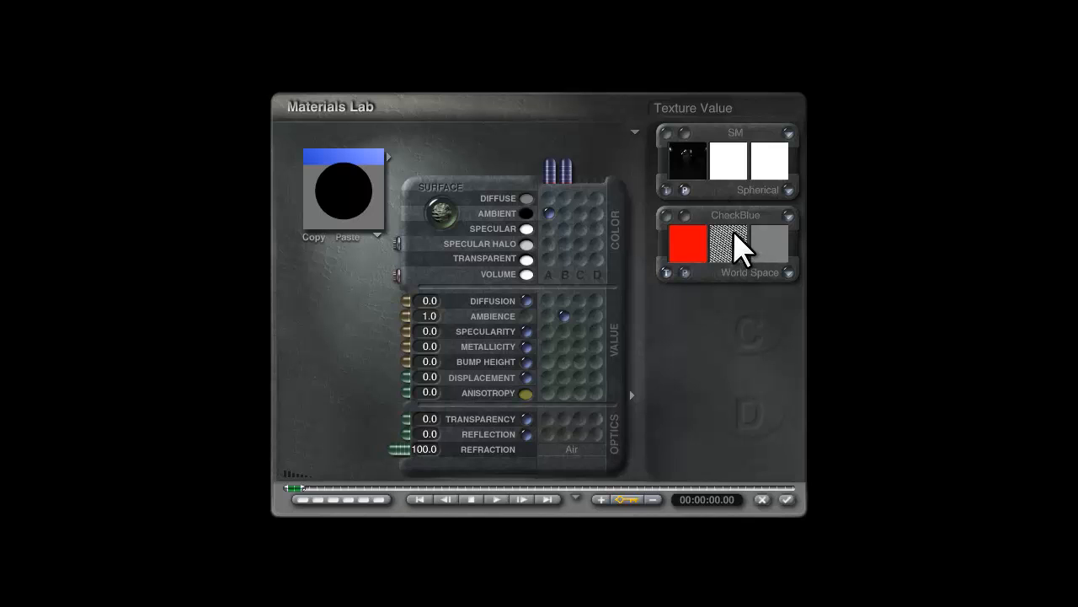
click(687, 147)
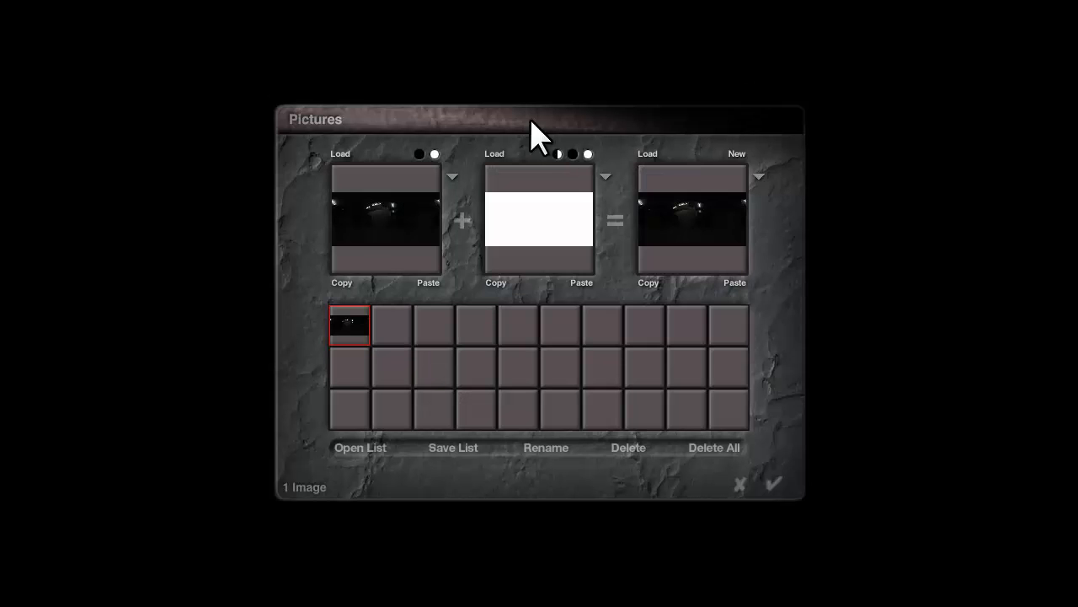
click(413, 320)
drag(705, 284, 705, 337)
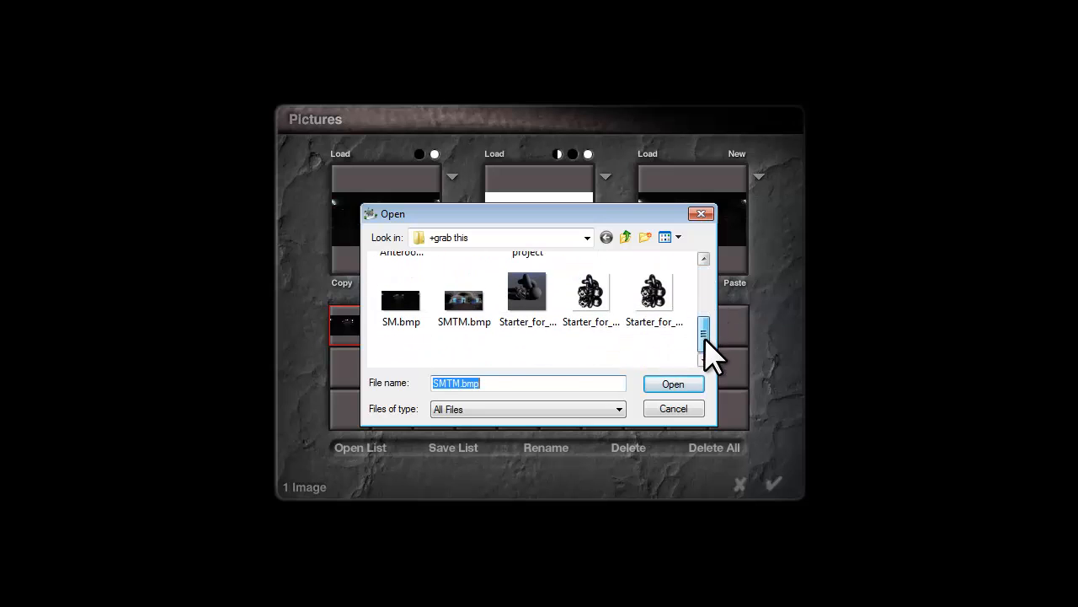
click(464, 304)
click(646, 386)
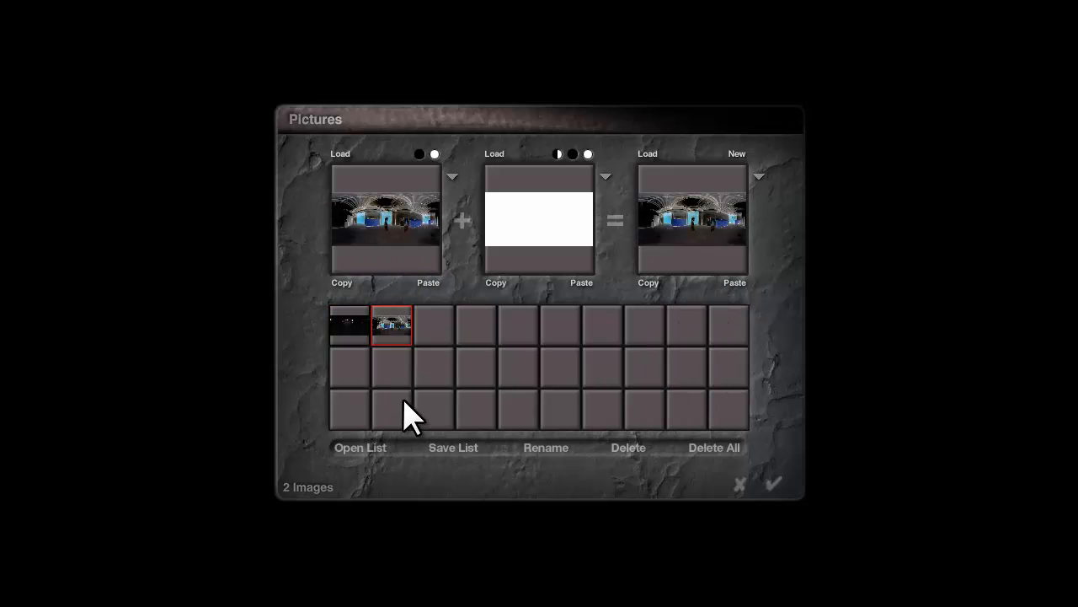
click(774, 485)
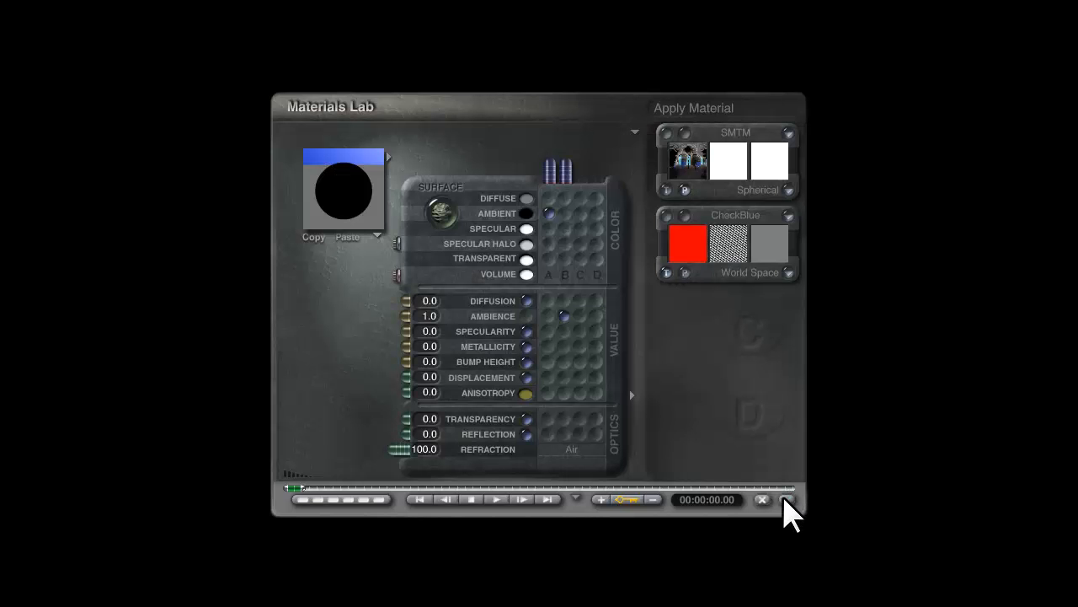
click(788, 499)
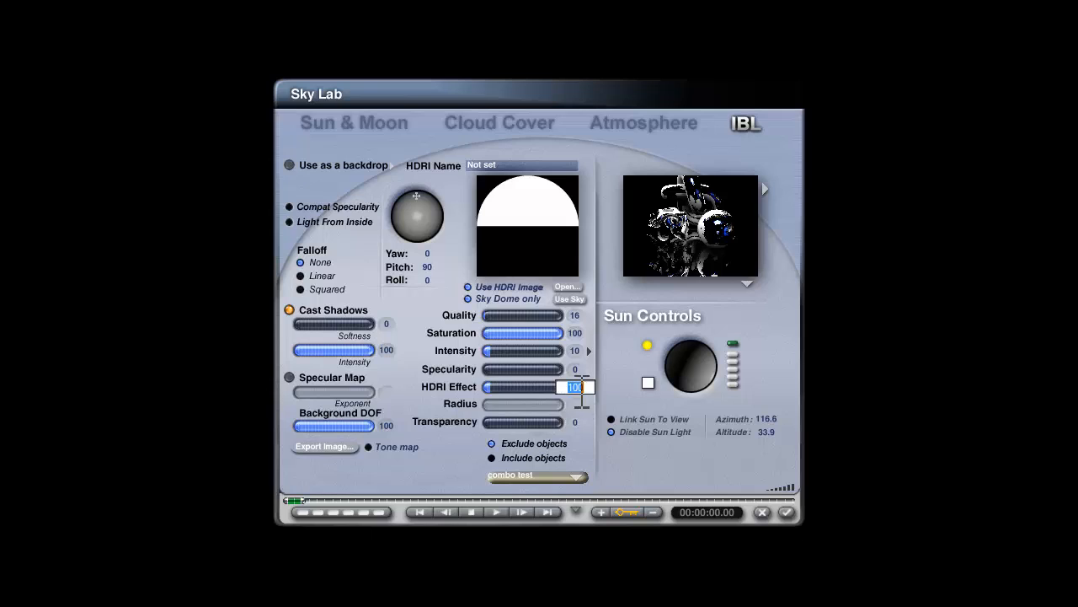
Step: Set the sky light's HDRI Effect to 200 and accept the Sky Lab settings
text(00)
key(Return)
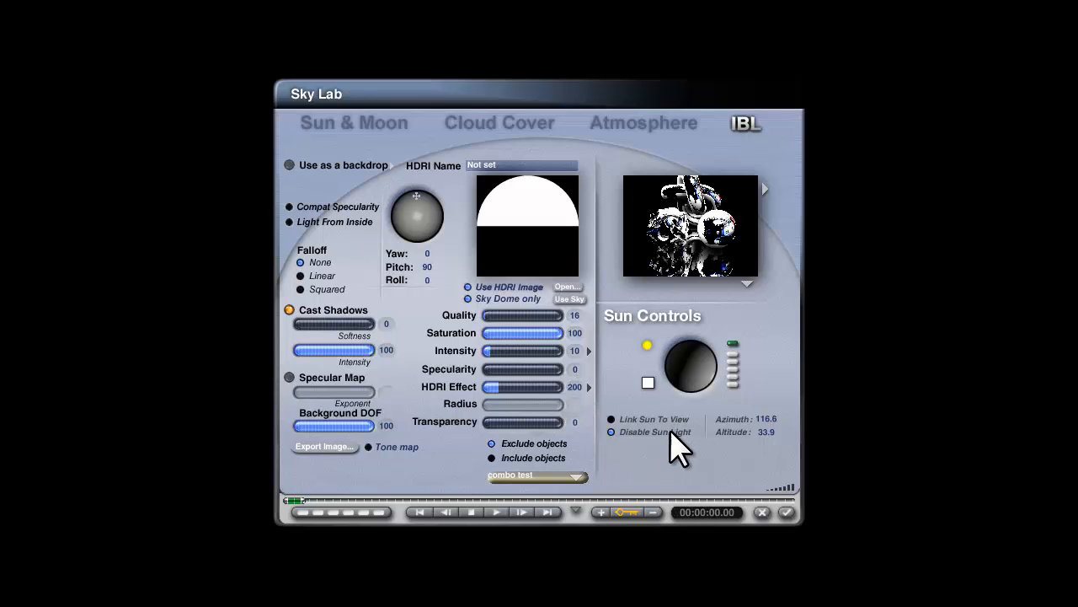
click(788, 512)
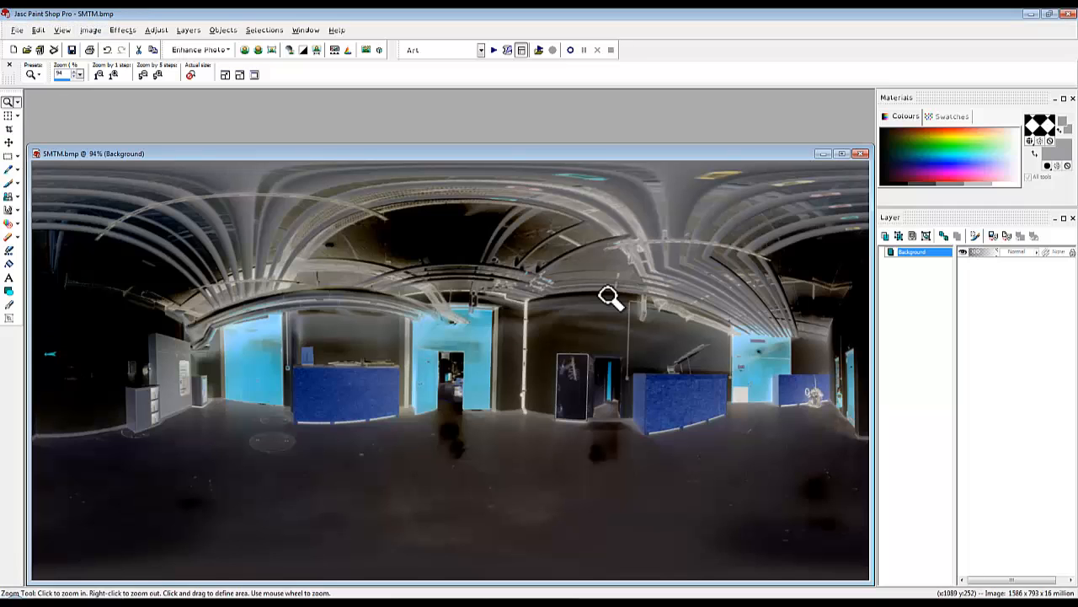
Step: In Paint Shop Pro, mirror the SMTM.bmp panorama horizontally and offset it sideways by half its width, wrapping the edges
click(123, 30)
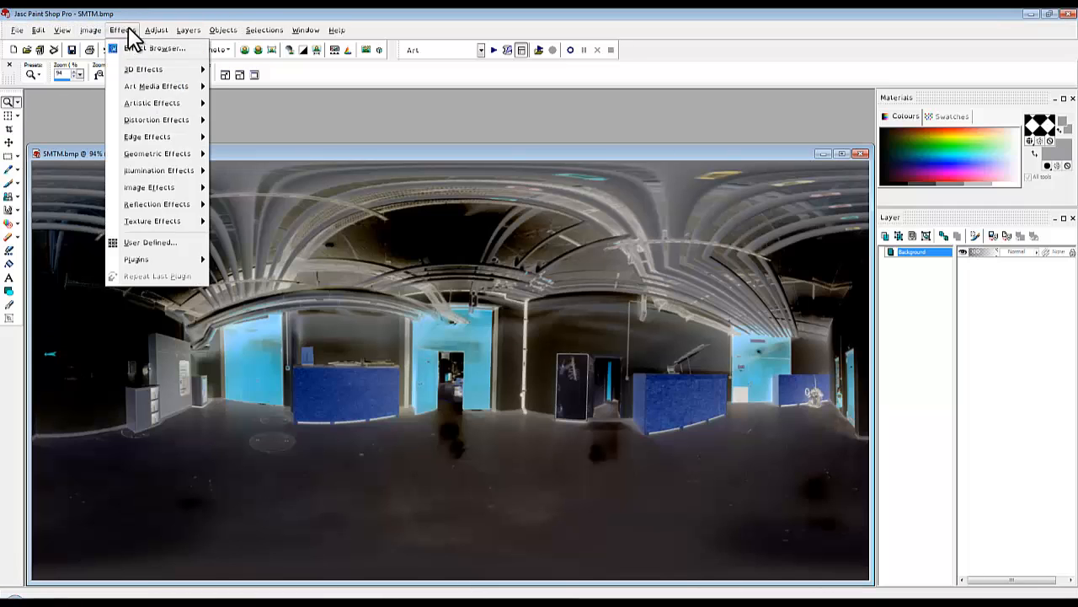
click(92, 65)
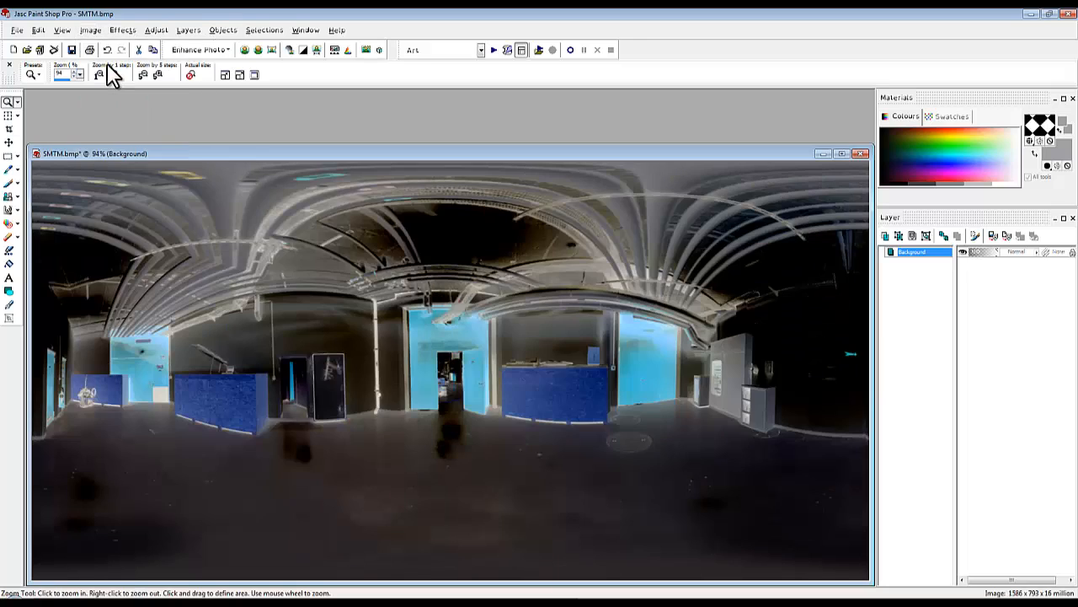
click(124, 31)
mouse_move(201, 187)
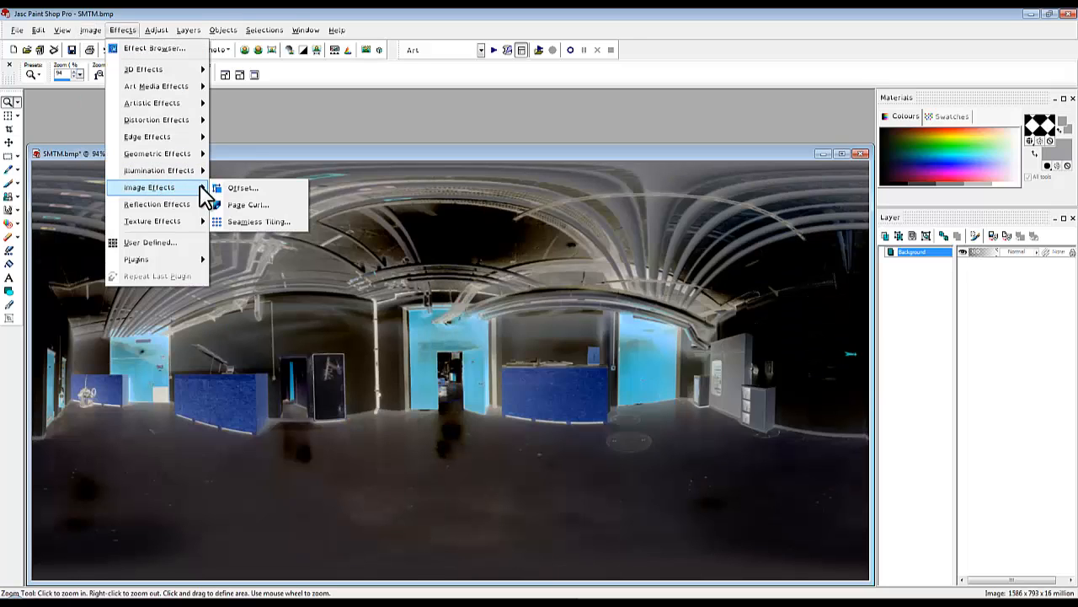
click(243, 188)
double_click(548, 379)
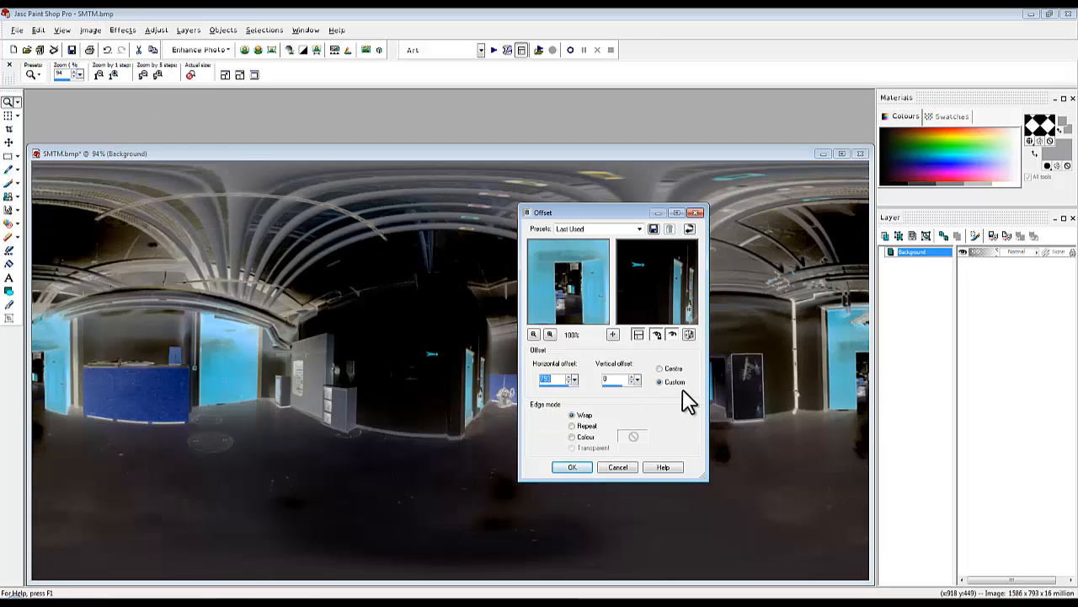
click(573, 468)
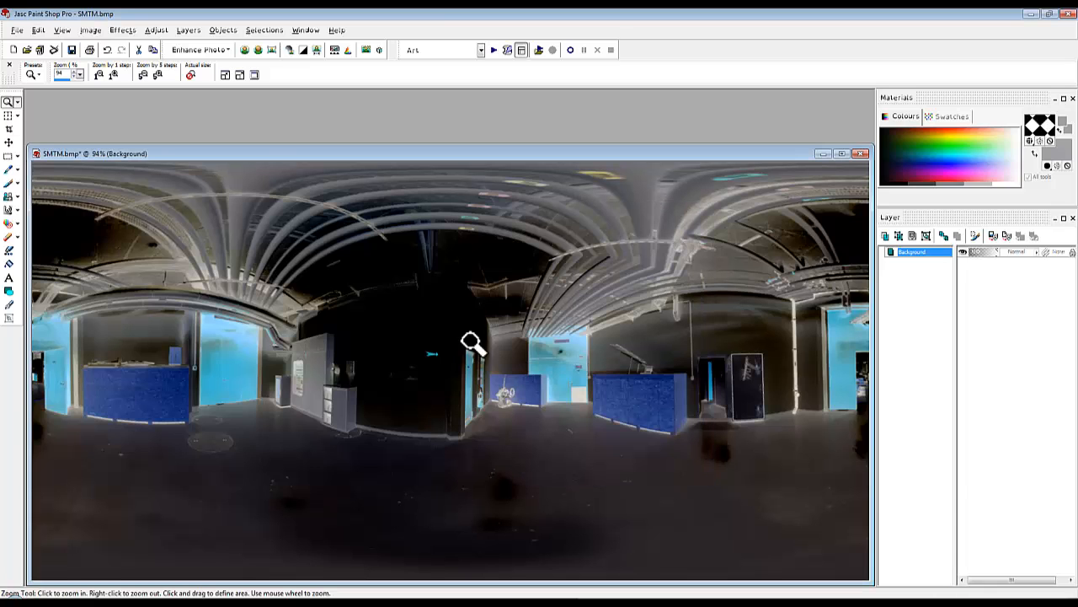
Step: Save the mirrored and offset panorama as a new bitmap named SMTM2.bmp in the "+grab this" folder
click(17, 30)
click(63, 155)
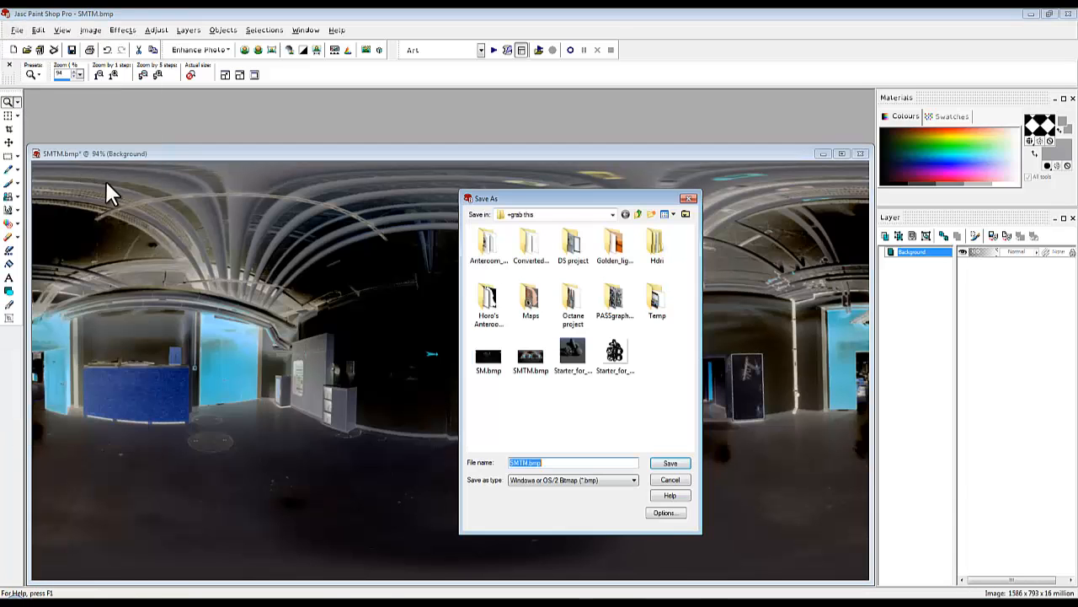
click(671, 464)
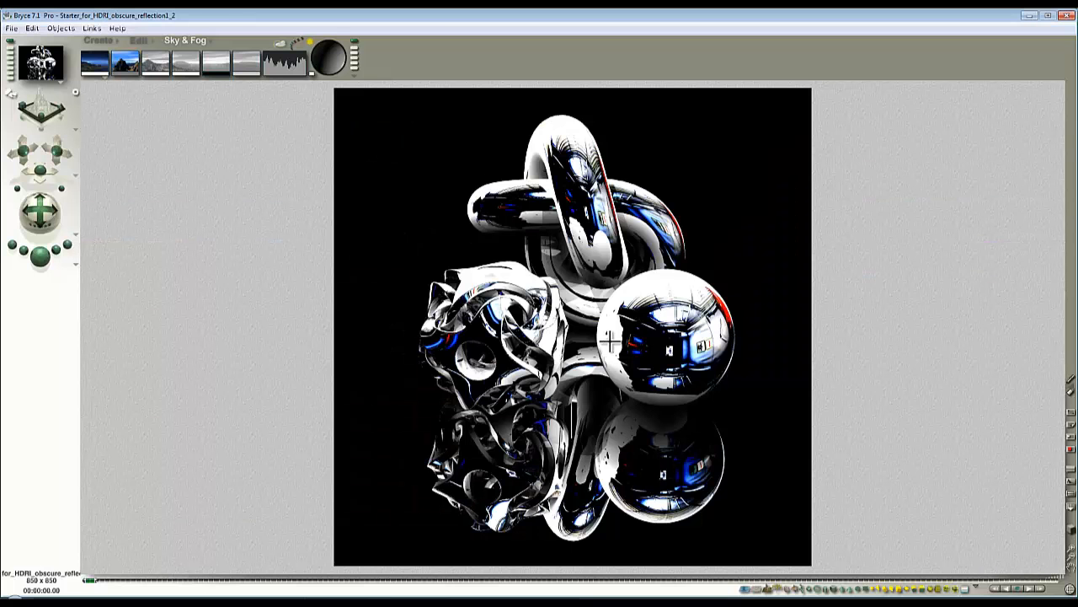
Step: Back in Bryce, load SMTM2.bmp as the picture for texture A in the surrounding sphere's material and accept the material
click(698, 296)
click(806, 341)
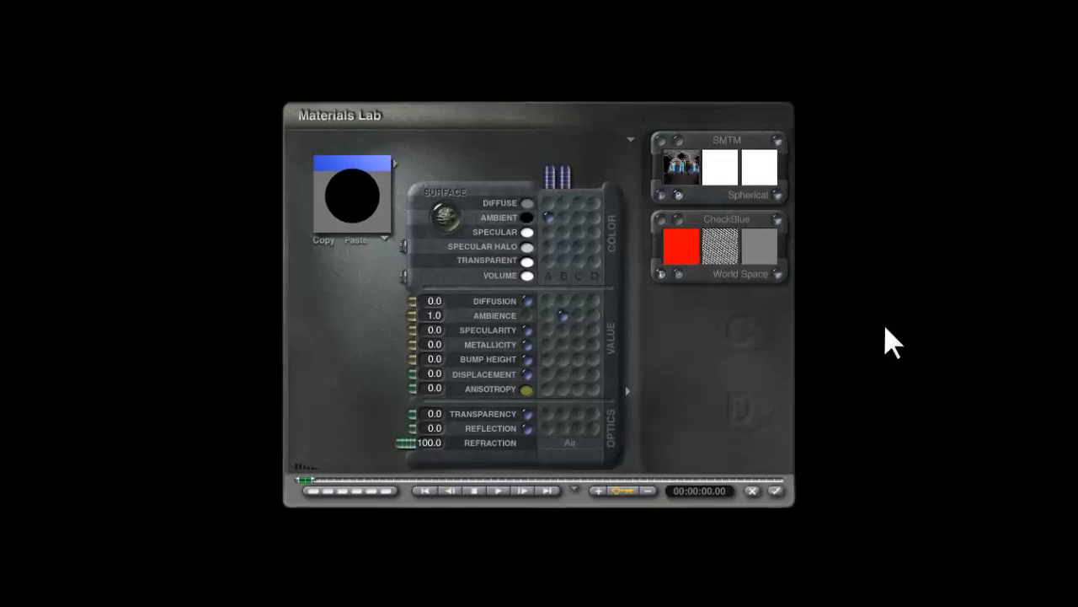
click(689, 150)
click(426, 378)
scroll(707, 346, down, 5)
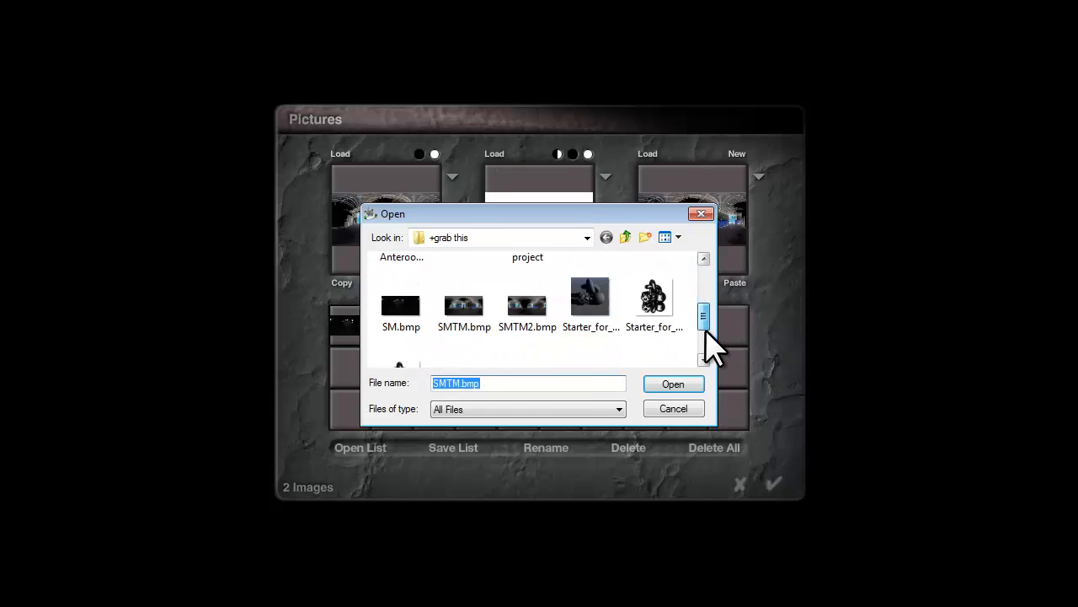
scroll(708, 344, up, 2)
click(528, 318)
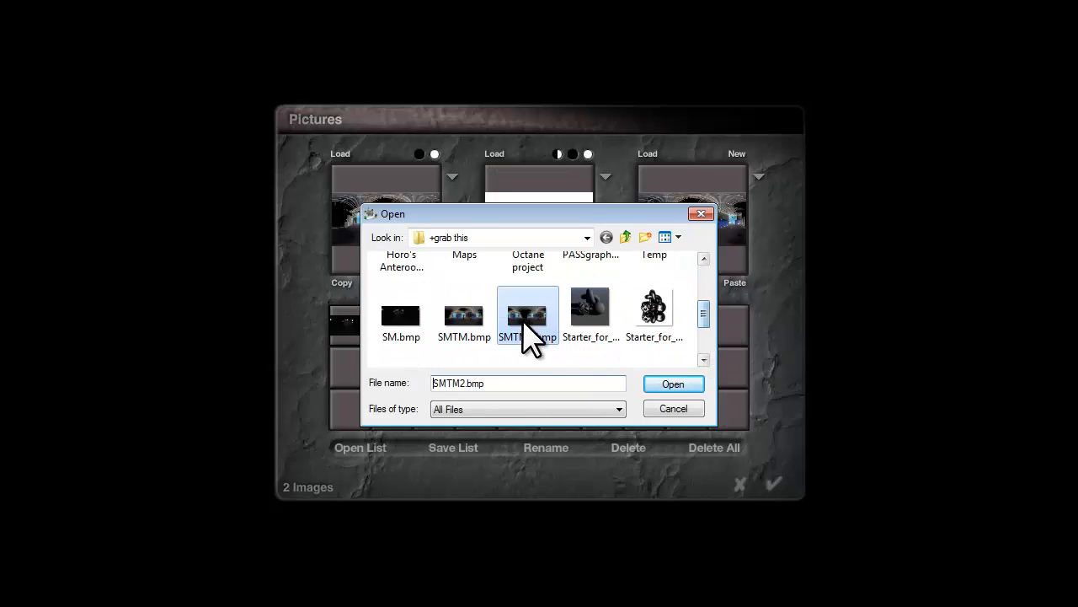
click(674, 385)
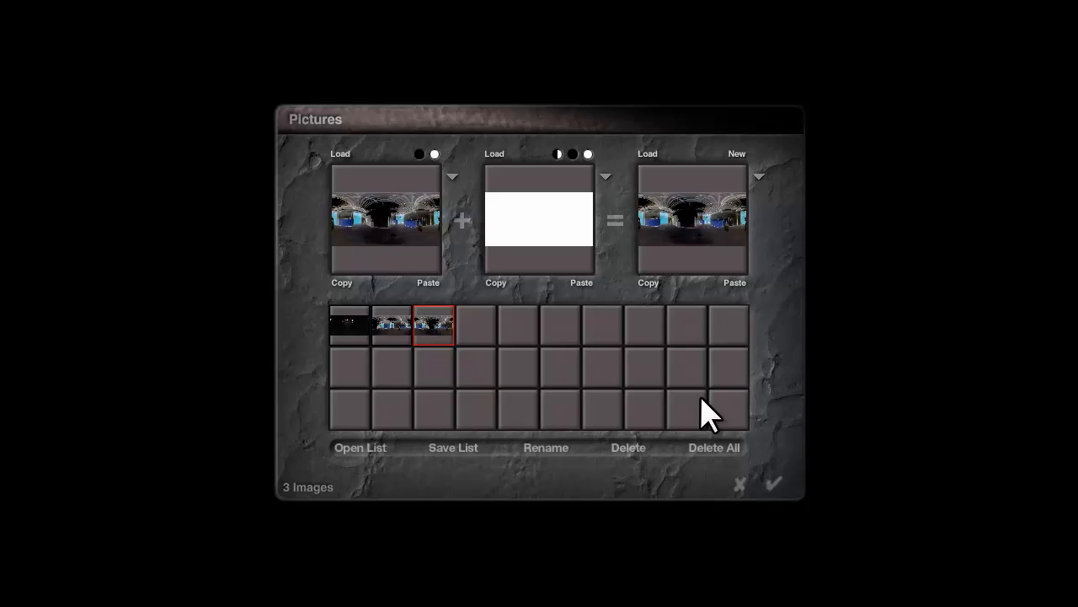
click(774, 485)
click(787, 500)
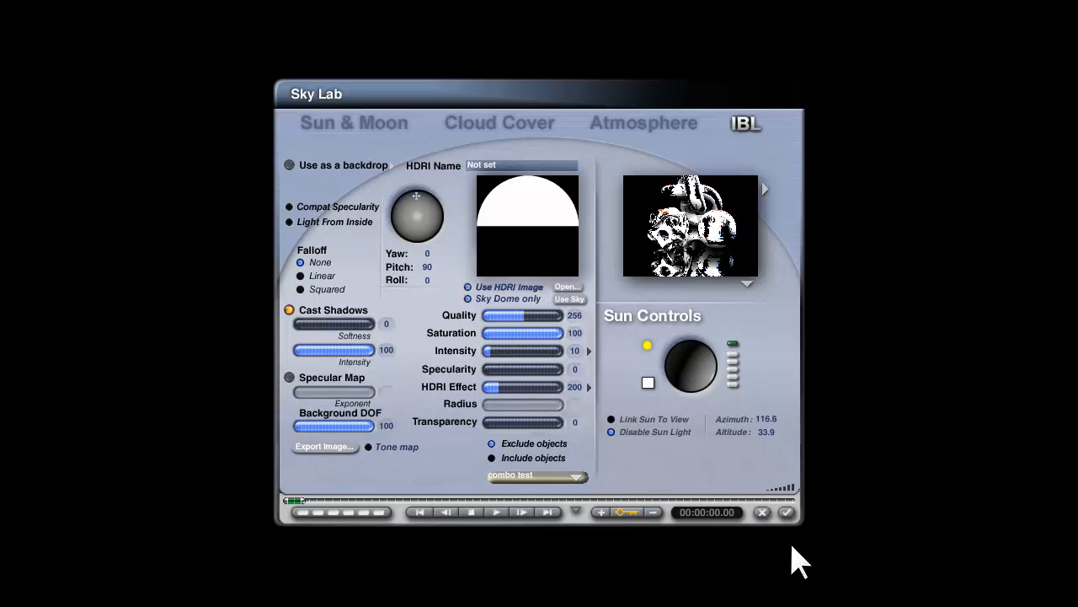
Step: Raise the sky light's Quality to 256, set its HDRI Effect to 150 and accept the Sky Lab settings
click(787, 512)
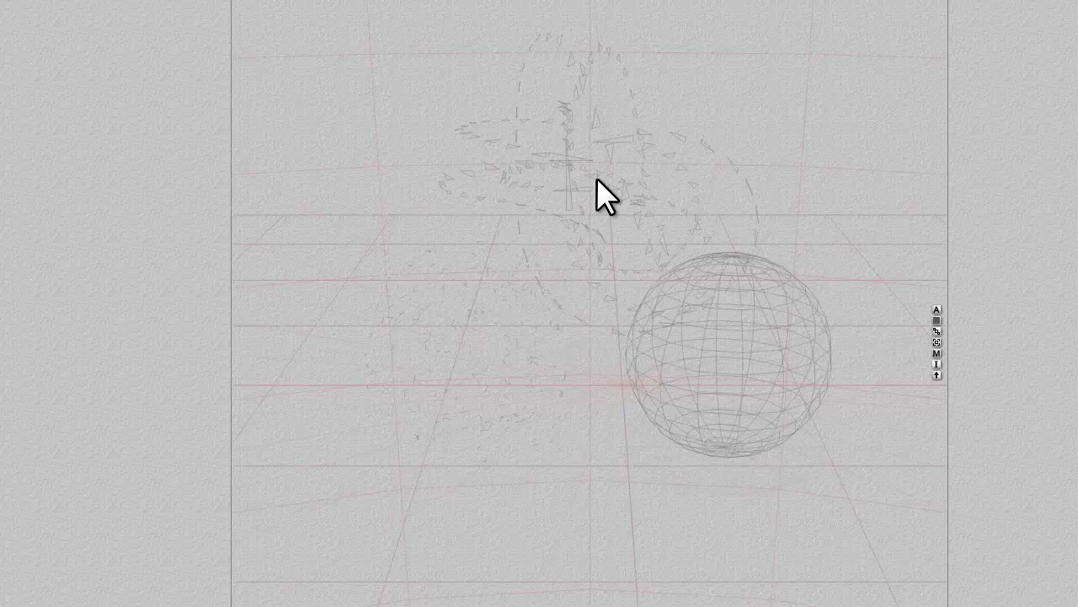
click(82, 389)
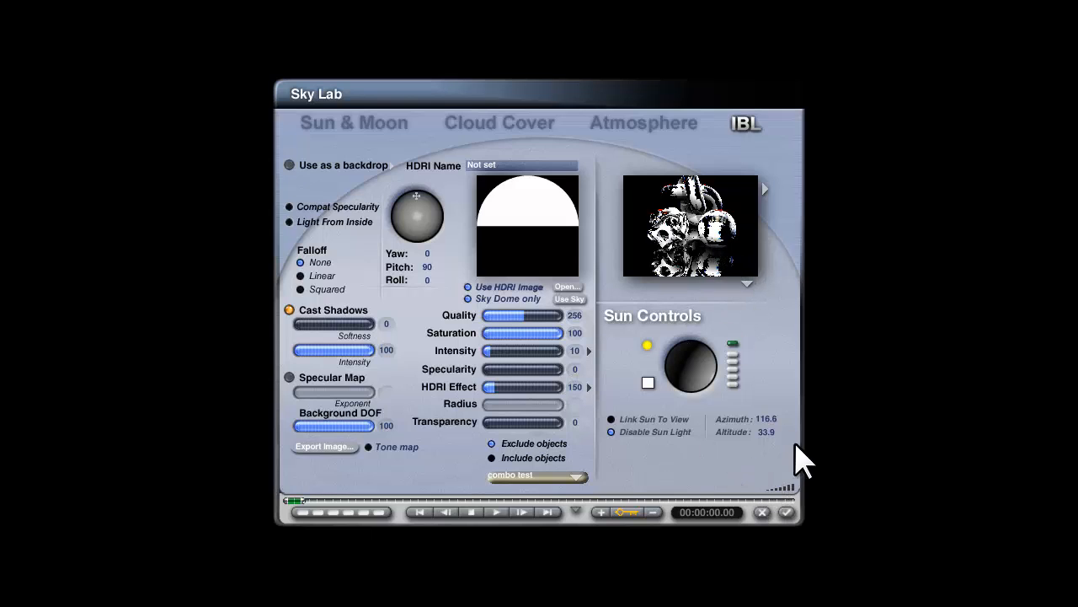
click(785, 513)
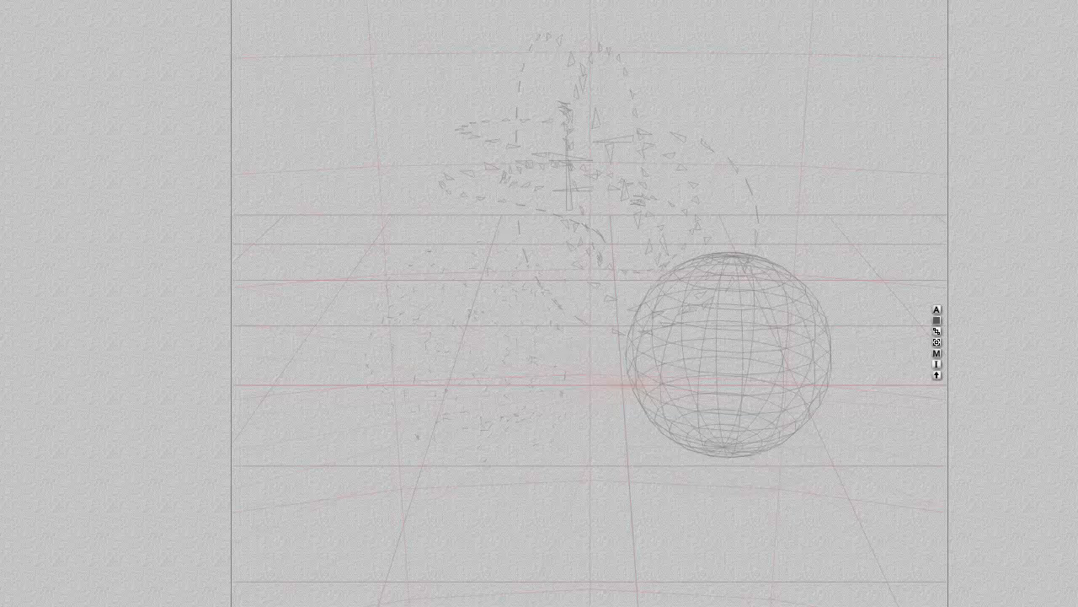